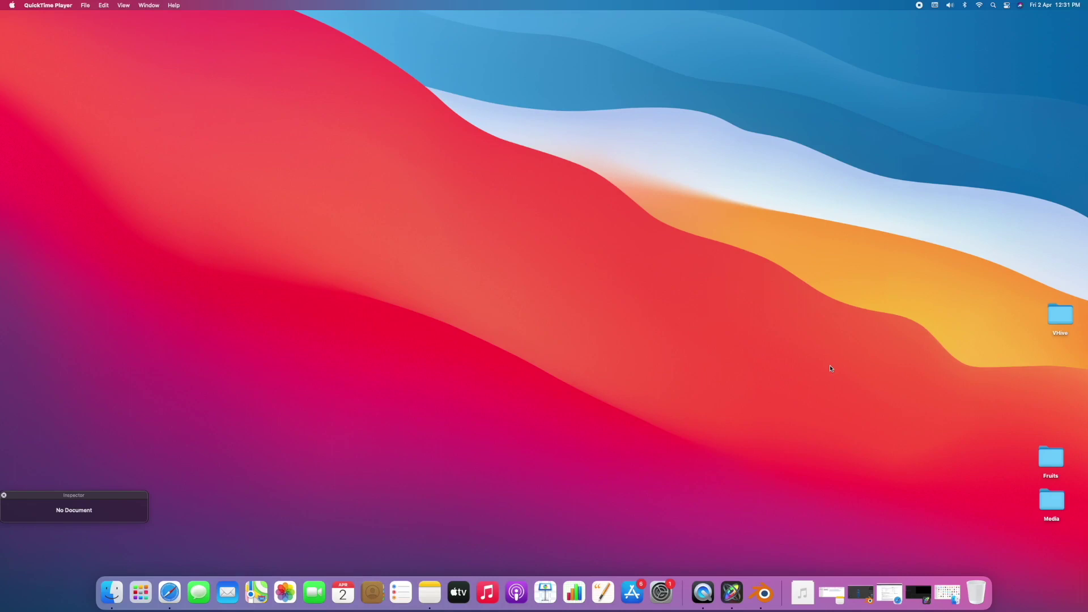
Step: Bring Blender back up and check the BlenderUSDZ GitHub page's Download ZIP option in Safari
{"action": "left_click", "coordinate": [762, 594]}
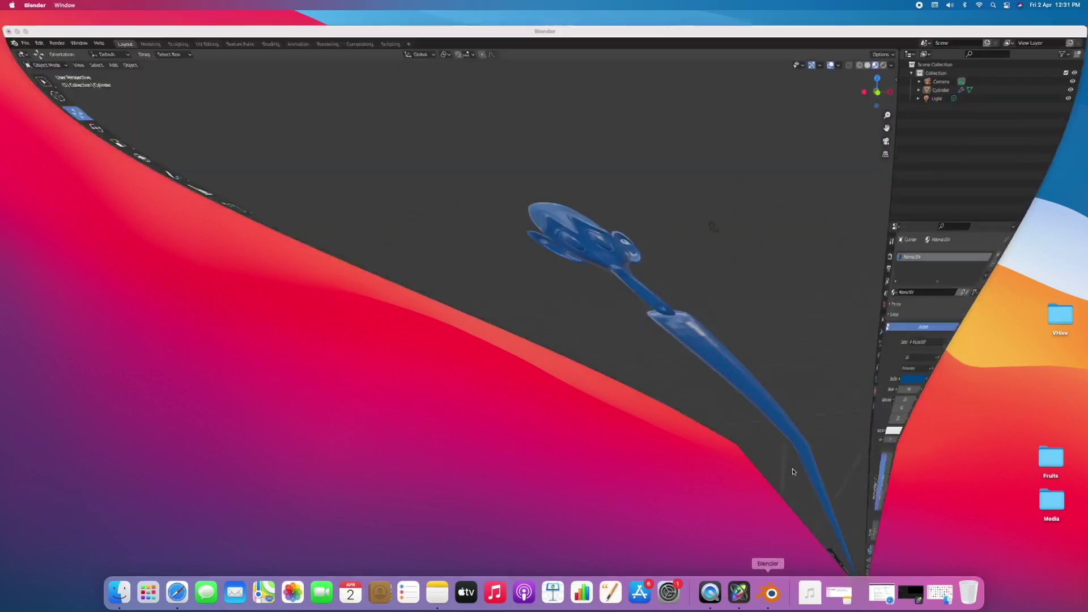
{"action": "scroll", "coordinate": [432, 340], "scroll_direction": "left", "scroll_amount": 5}
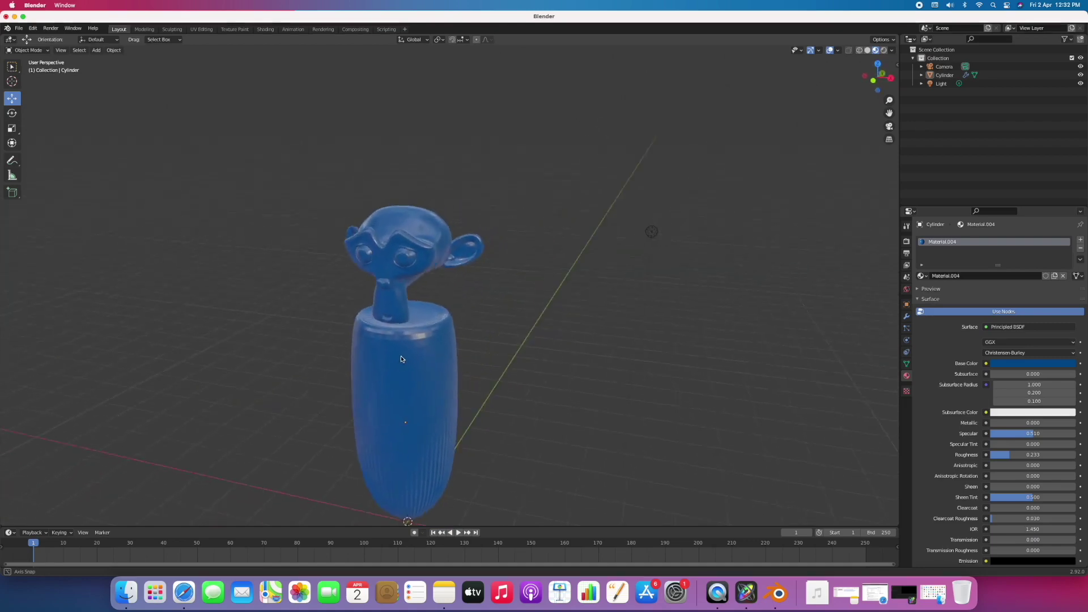
{"action": "scroll", "coordinate": [439, 347], "scroll_direction": "left", "scroll_amount": 2}
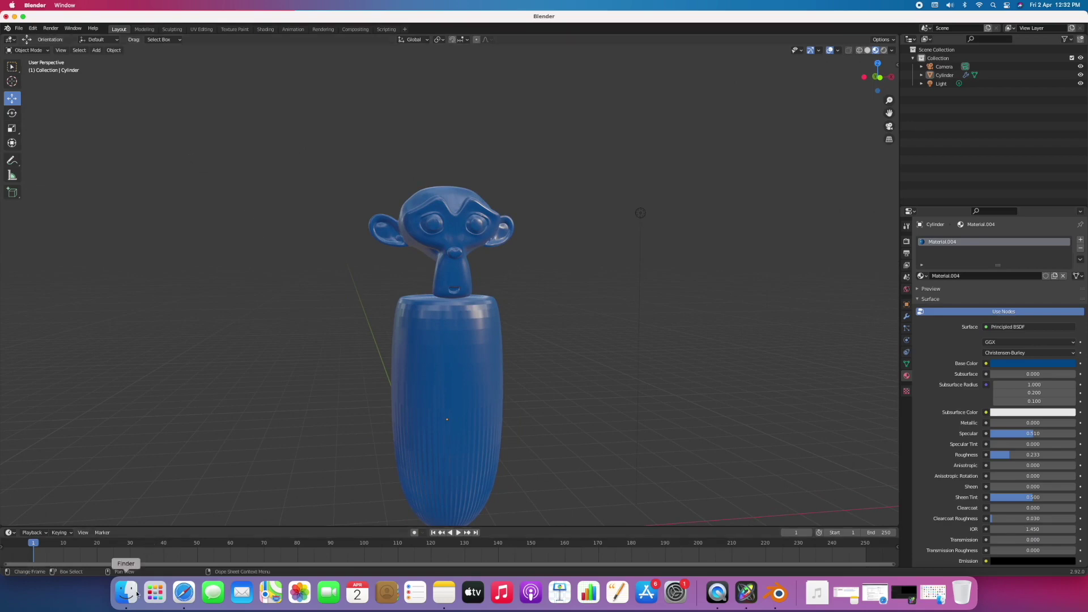
{"action": "left_click", "coordinate": [190, 592]}
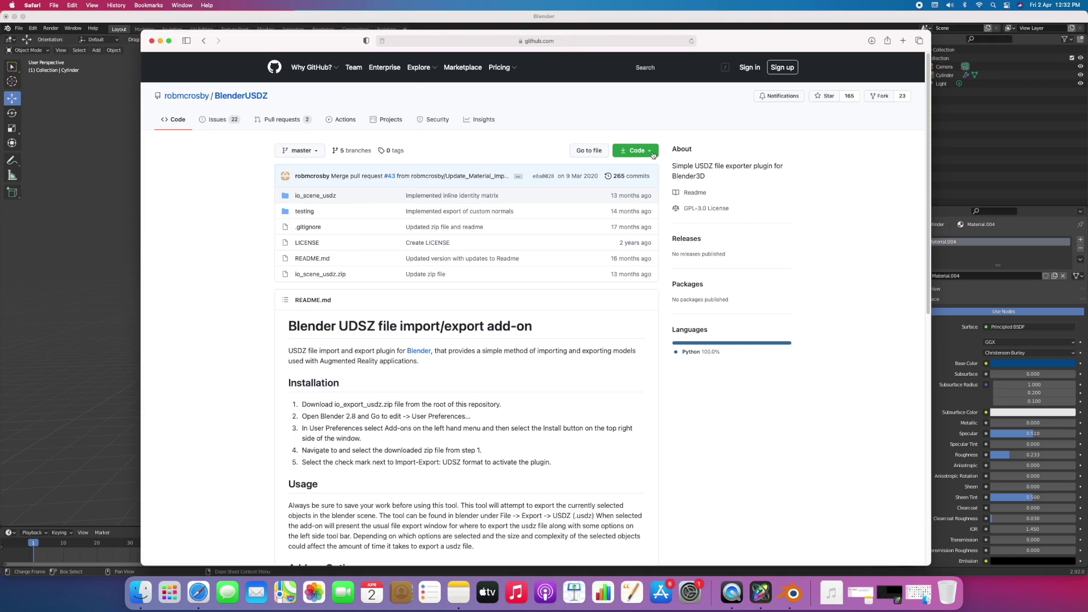
{"action": "left_click", "coordinate": [651, 151]}
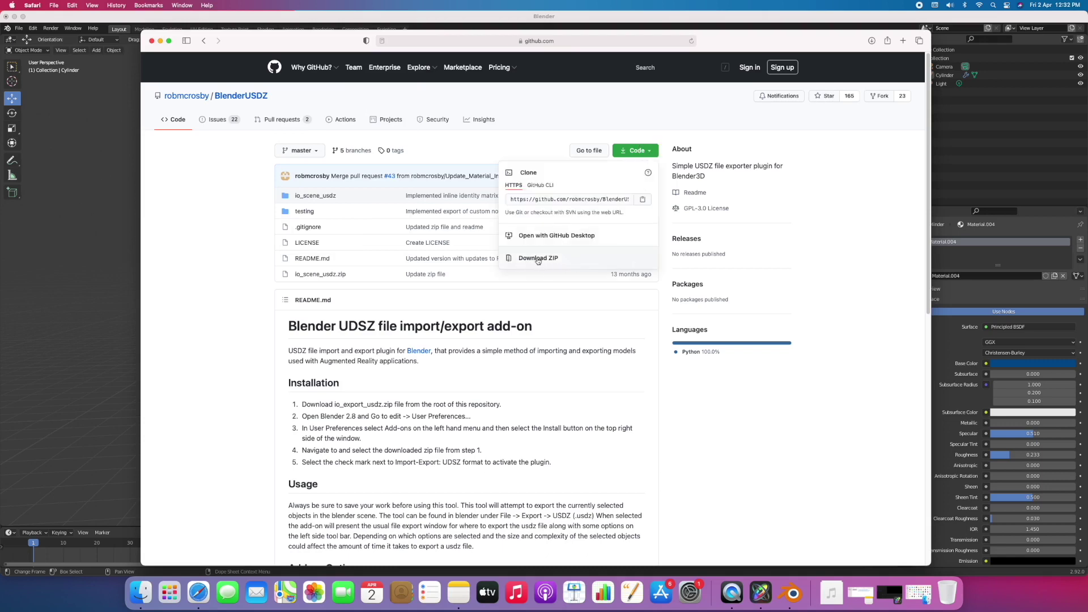
Step: Open Blender's Add-ons preferences and filter for USDZ to confirm Import-Export: USDZ Export is enabled
{"action": "left_click", "coordinate": [103, 198]}
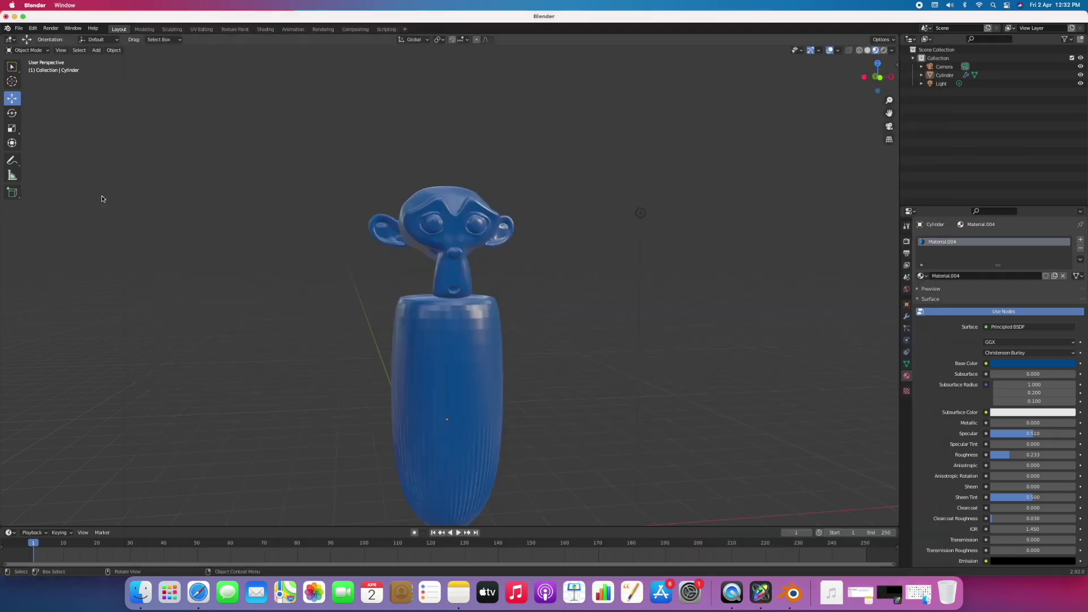
{"action": "left_click", "coordinate": [33, 28]}
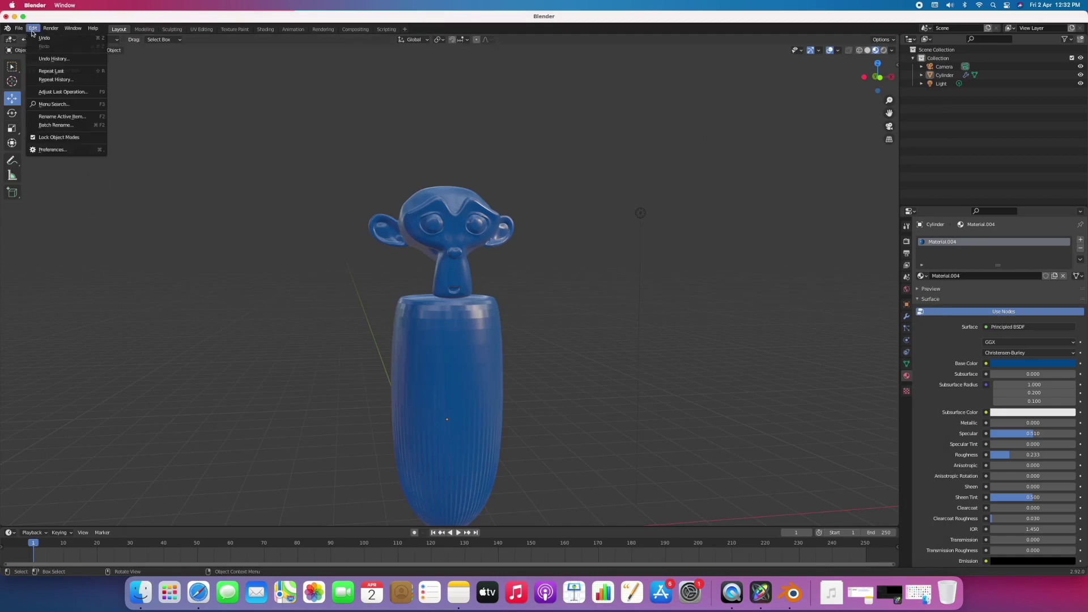
{"action": "left_click", "coordinate": [45, 151]}
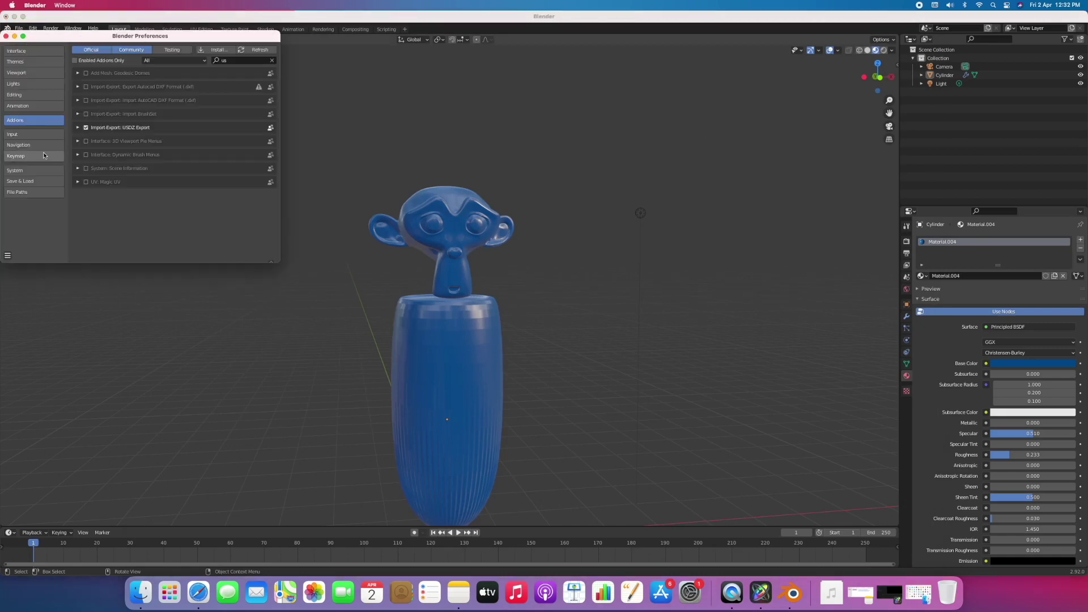
{"action": "left_click_drag", "start_coordinate": [150, 32], "coordinate": [310, 127]}
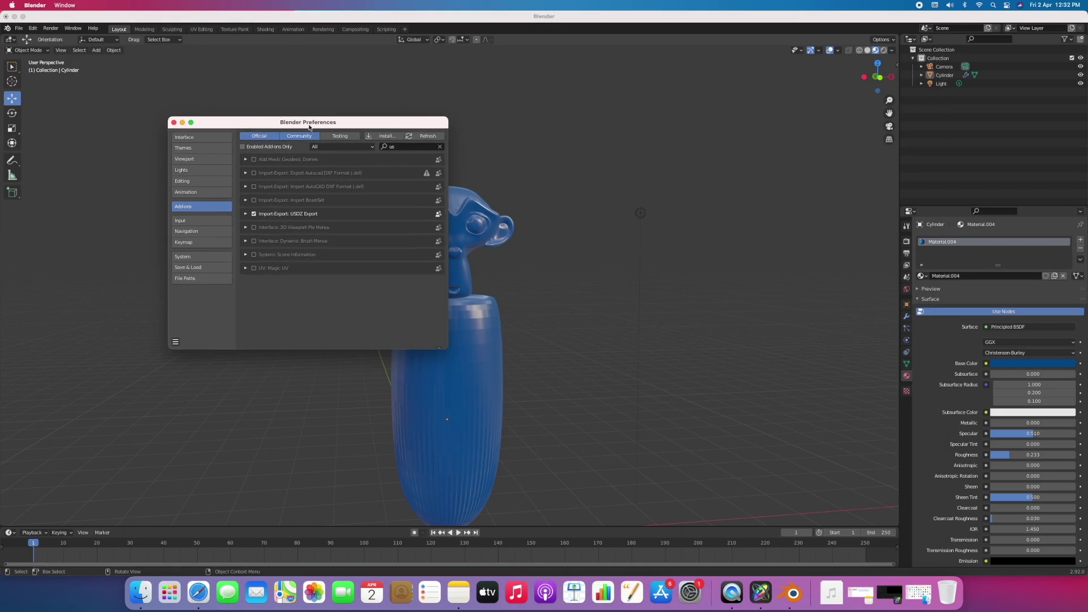
{"action": "left_click", "coordinate": [385, 138]}
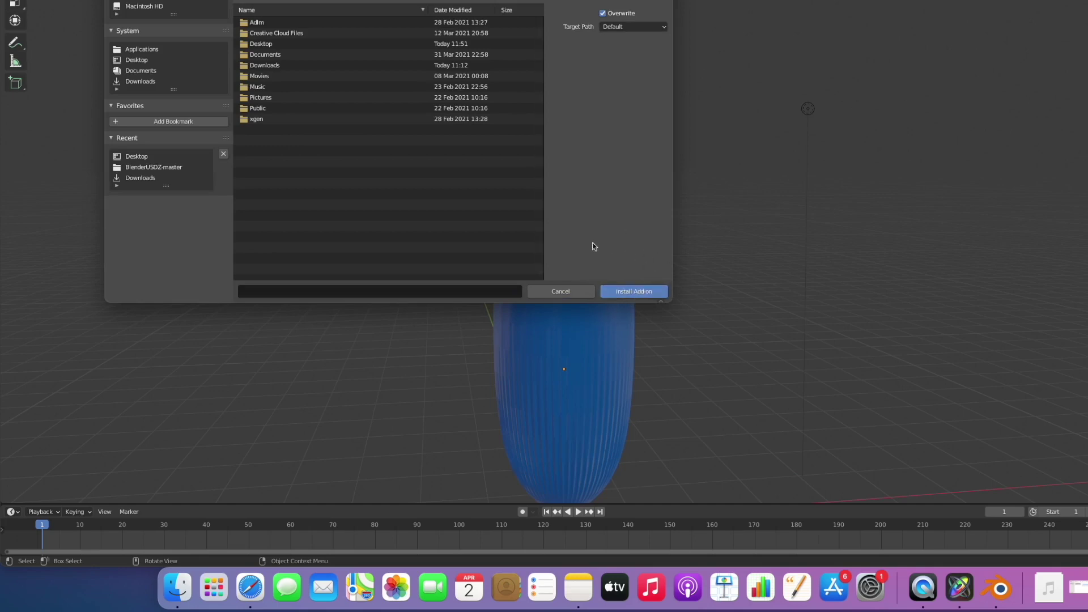
{"action": "left_click", "coordinate": [572, 292]}
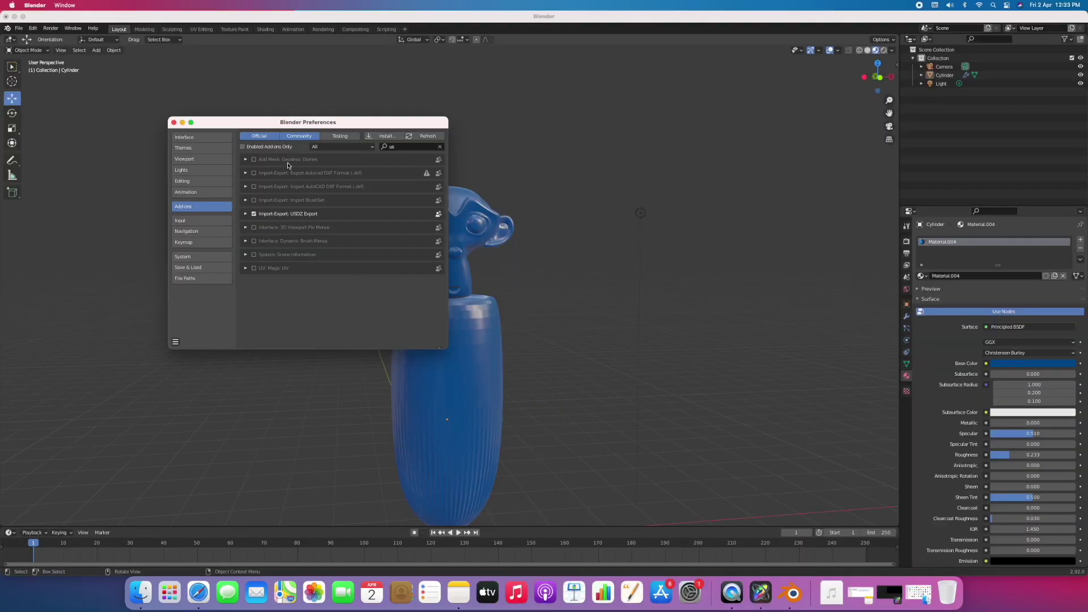
{"action": "left_click", "coordinate": [396, 148]}
{"action": "type", "text": "dz"}
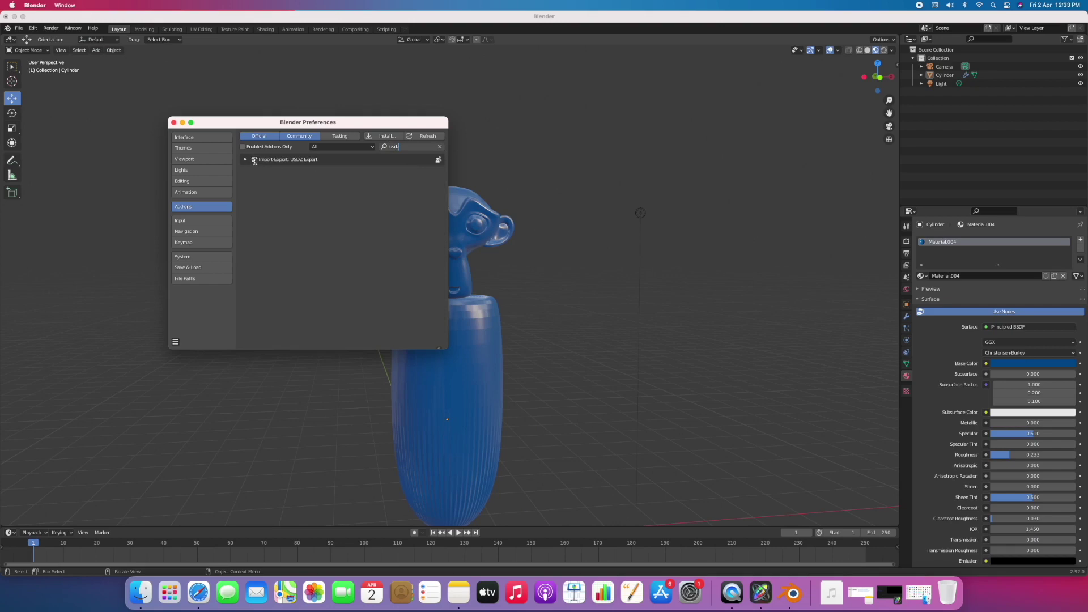
Step: Close Preferences and select the monkey-topped cylinder in the viewport
{"action": "left_click", "coordinate": [174, 122]}
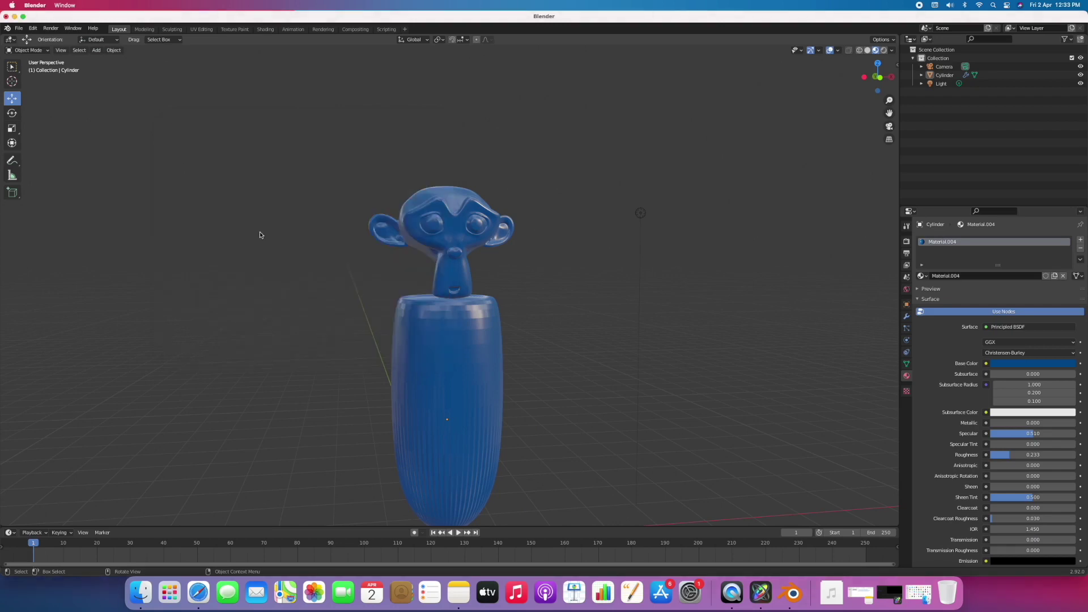
{"action": "left_click_drag", "start_coordinate": [622, 272], "coordinate": [544, 375]}
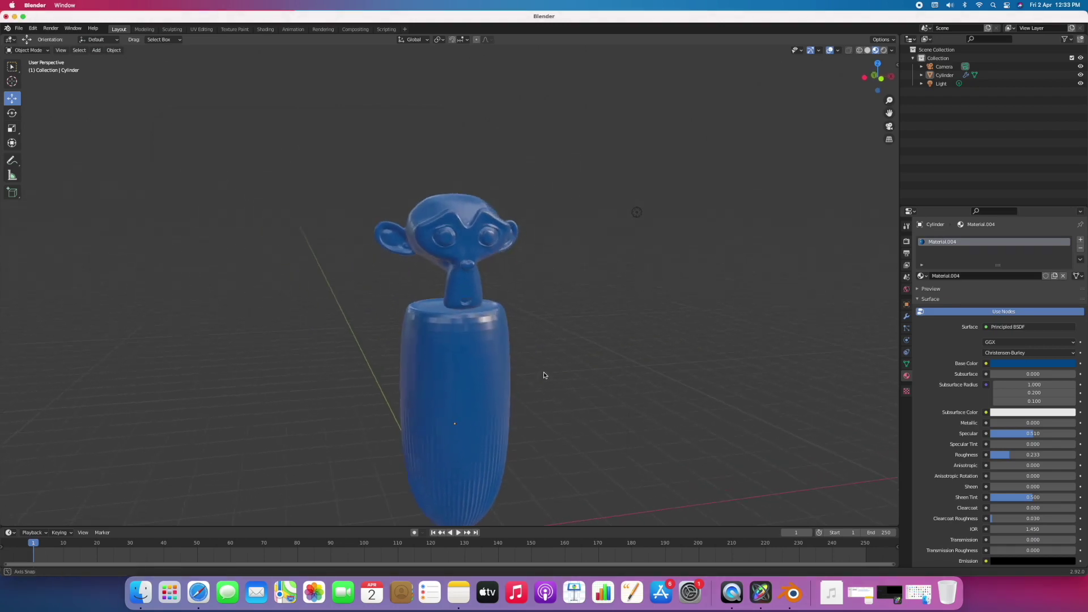
{"action": "left_click", "coordinate": [466, 260]}
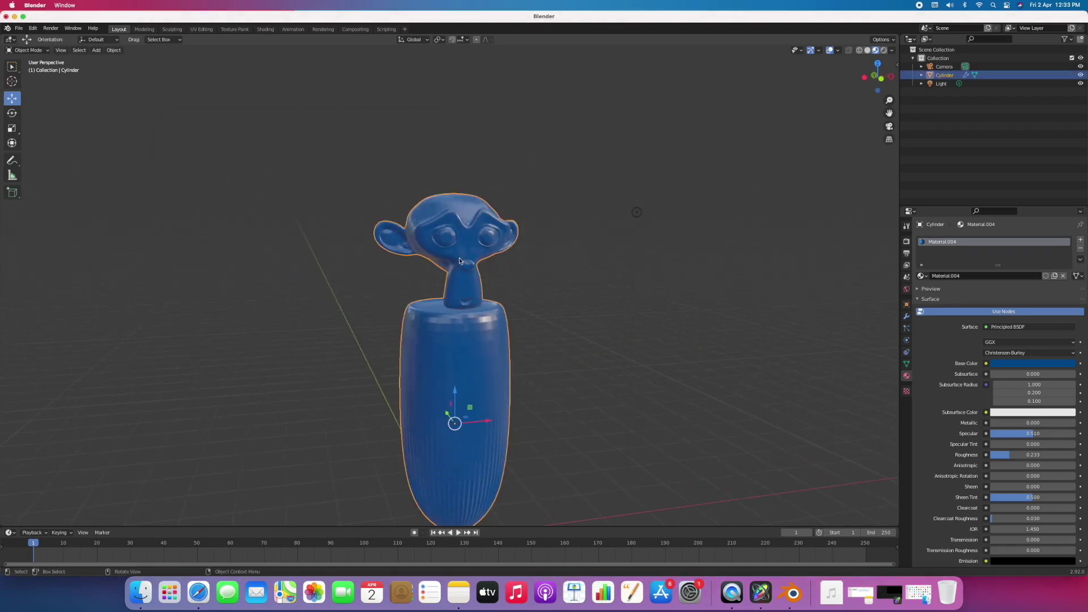
Step: Export the model via File > Export > USDZ as TechMonkey on the Desktop, then return to Motion
{"action": "left_click", "coordinate": [21, 28]}
{"action": "mouse_move", "coordinate": [36, 150]}
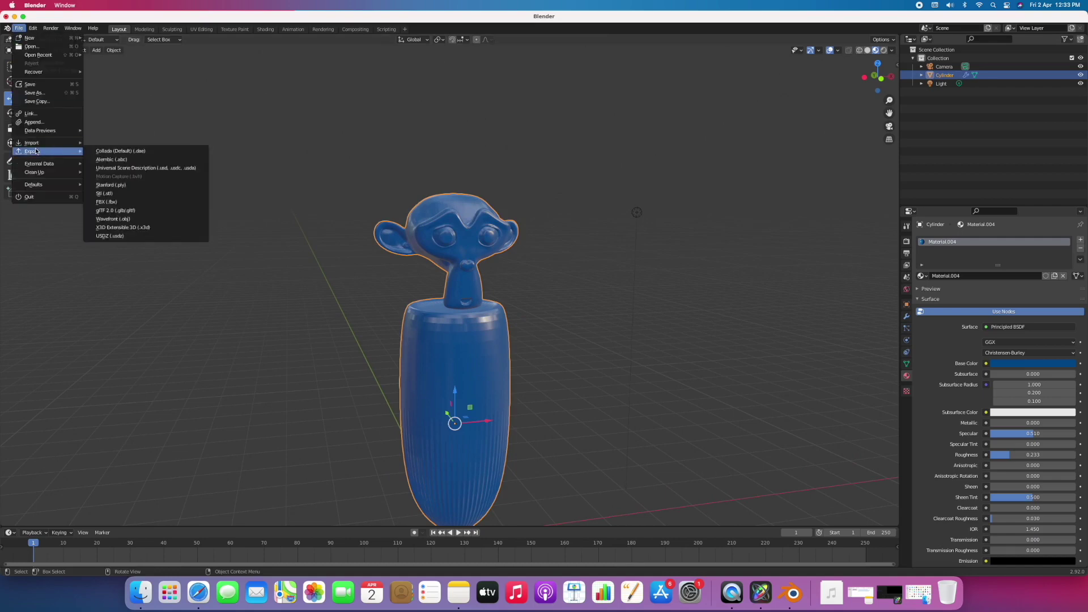
{"action": "left_click", "coordinate": [119, 235]}
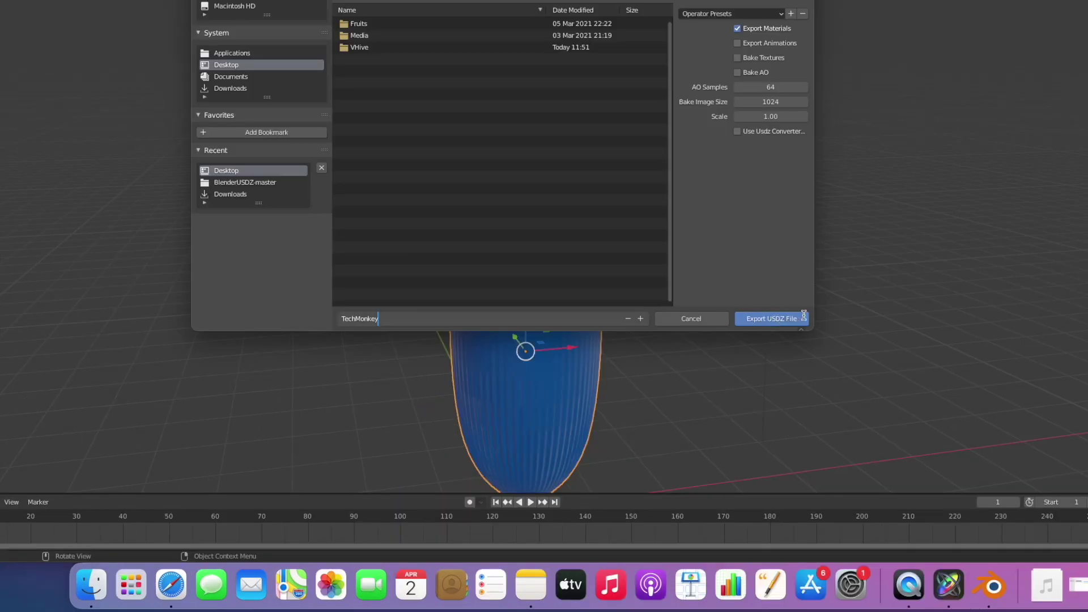
{"action": "left_click", "coordinate": [773, 321]}
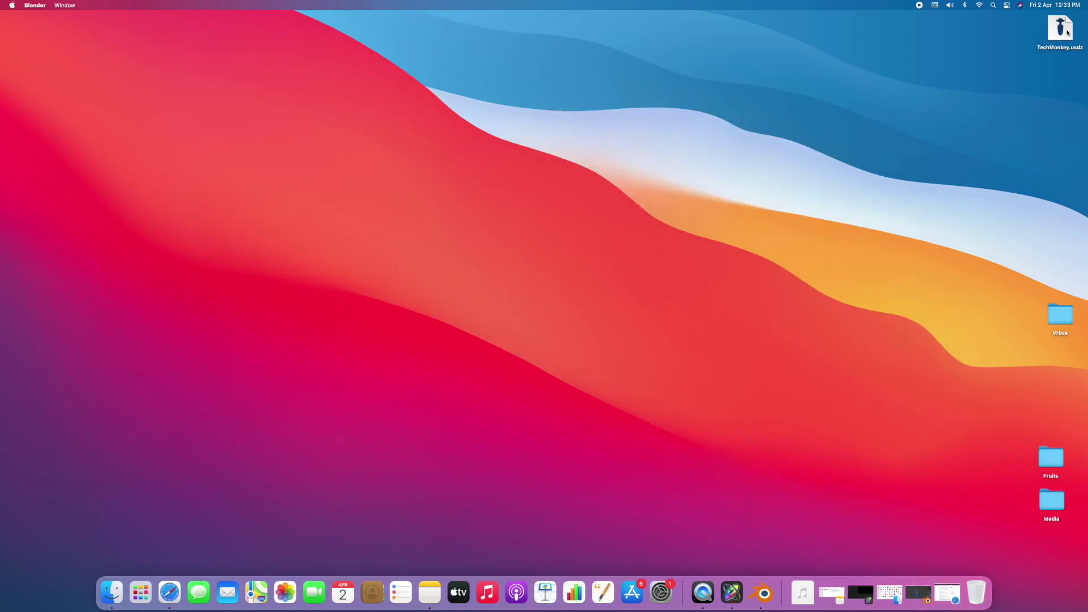
{"action": "left_click_drag", "start_coordinate": [1067, 32], "coordinate": [1056, 124]}
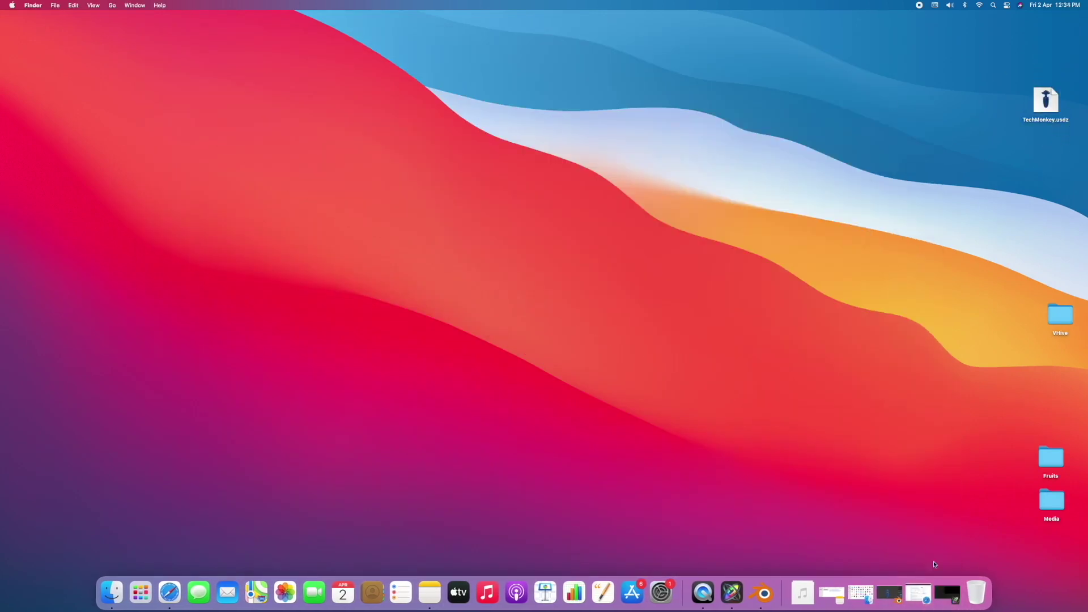
{"action": "left_click", "coordinate": [947, 592]}
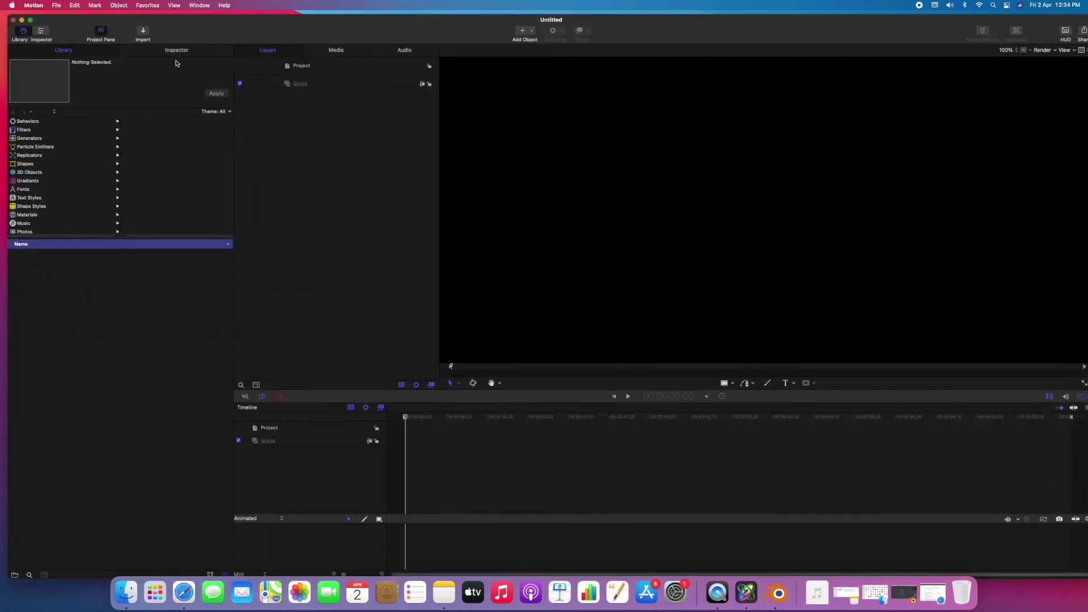
Step: Import TechMonkey.usdz from the Desktop and fit the whole canvas in view
{"action": "left_click", "coordinate": [143, 32]}
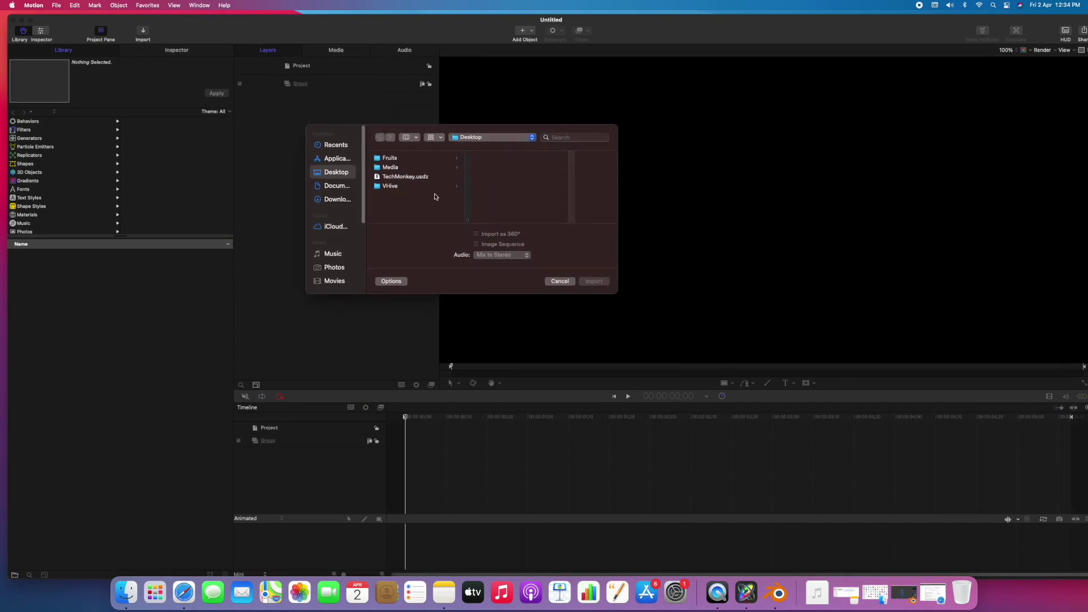
{"action": "left_click", "coordinate": [415, 179]}
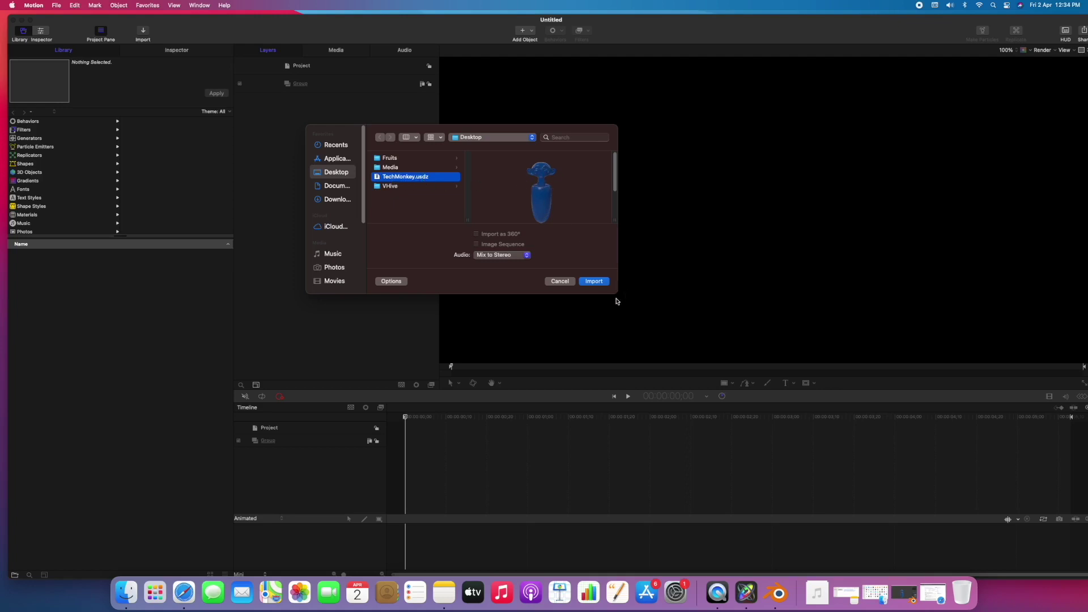
{"action": "left_click", "coordinate": [595, 282]}
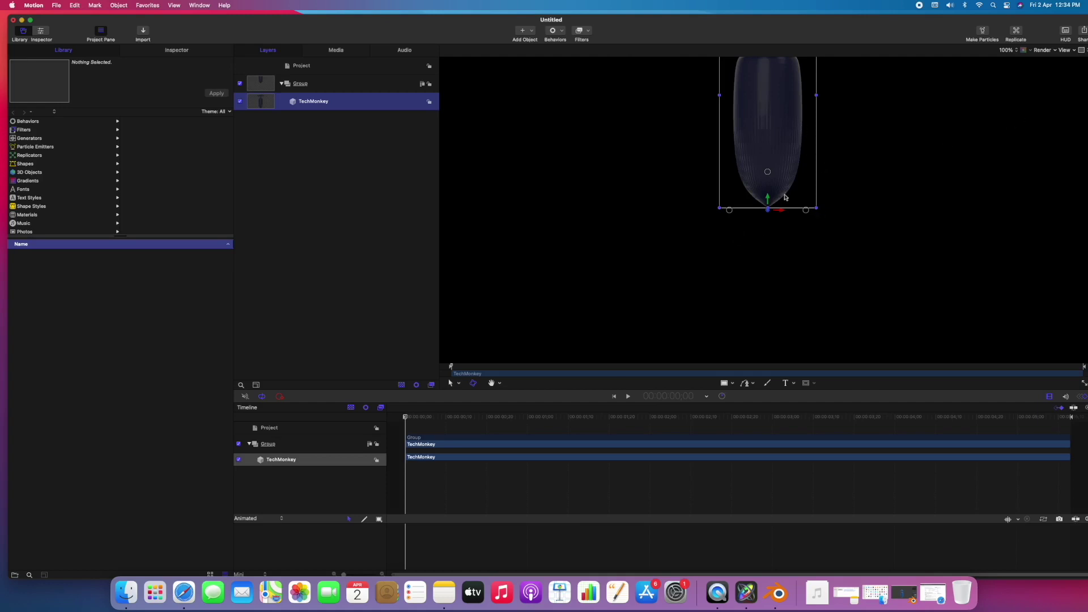
{"action": "key", "text": "shift+z"}
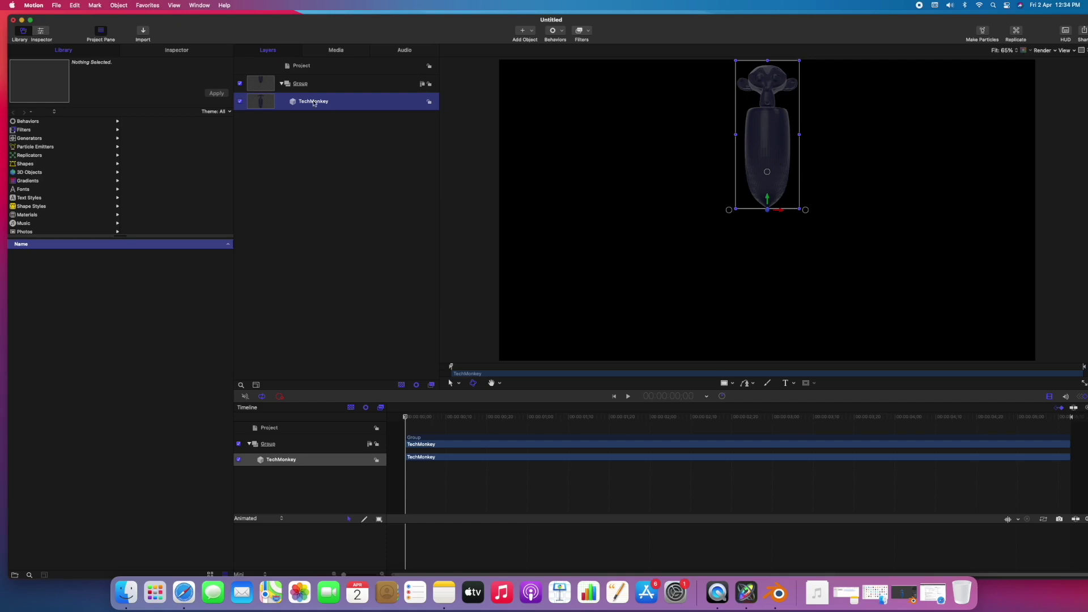
Step: Scale the TechMonkey layer to 181% and drag it down to about Y −487 px
{"action": "left_click", "coordinate": [175, 52]}
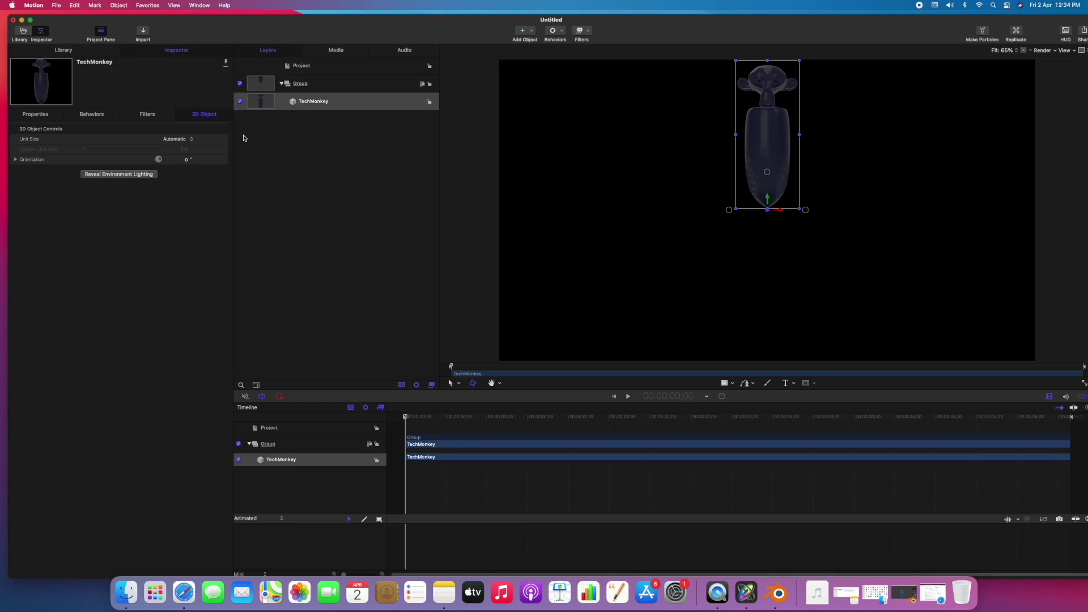
{"action": "left_click", "coordinate": [37, 115]}
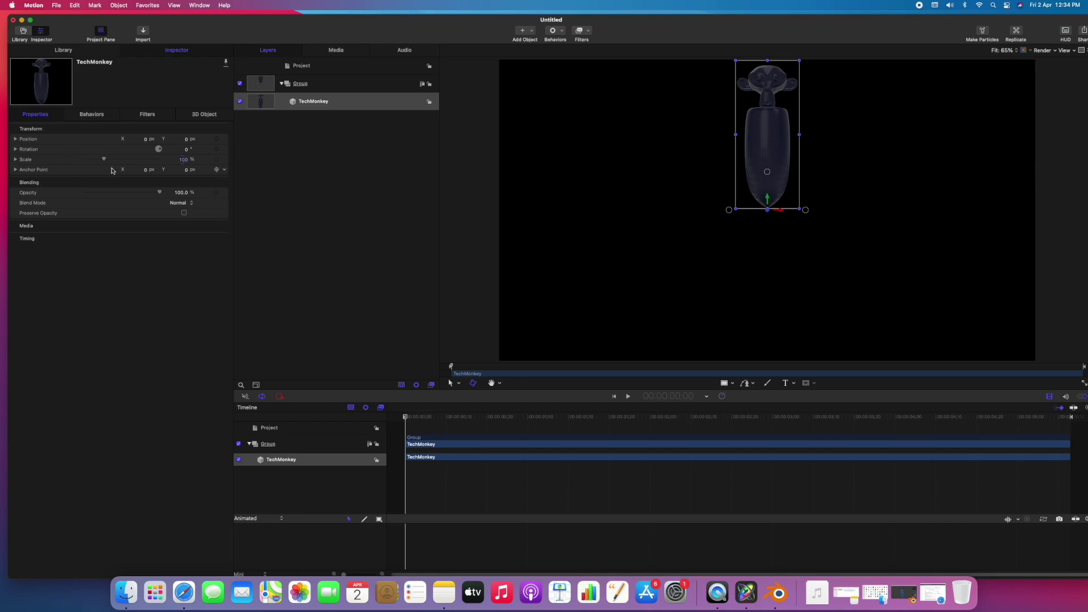
{"action": "left_click_drag", "start_coordinate": [101, 161], "coordinate": [119, 159]}
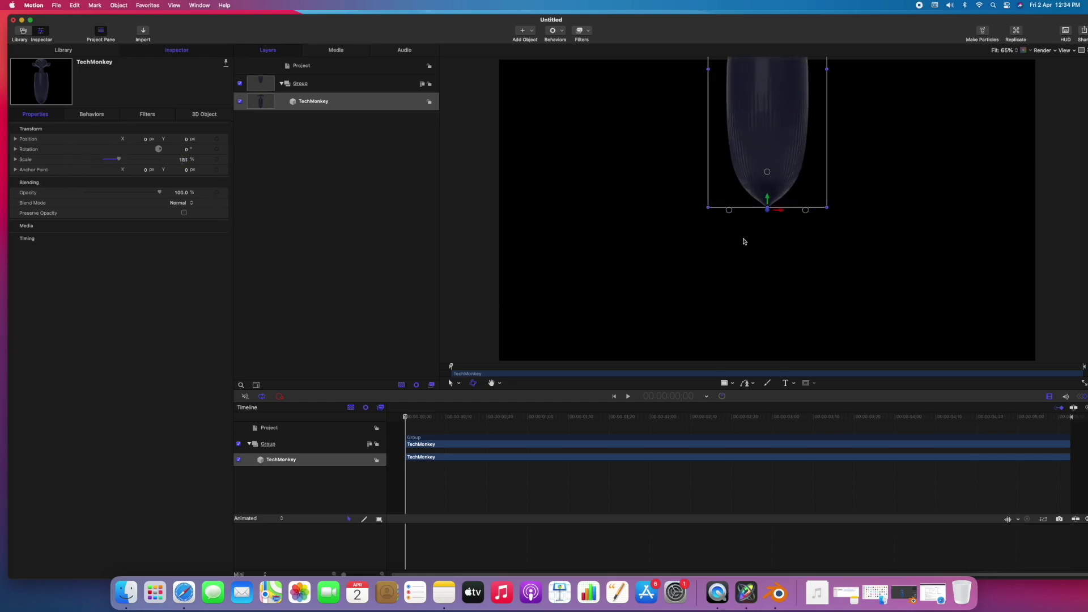
{"action": "left_click_drag", "start_coordinate": [770, 203], "coordinate": [773, 331]}
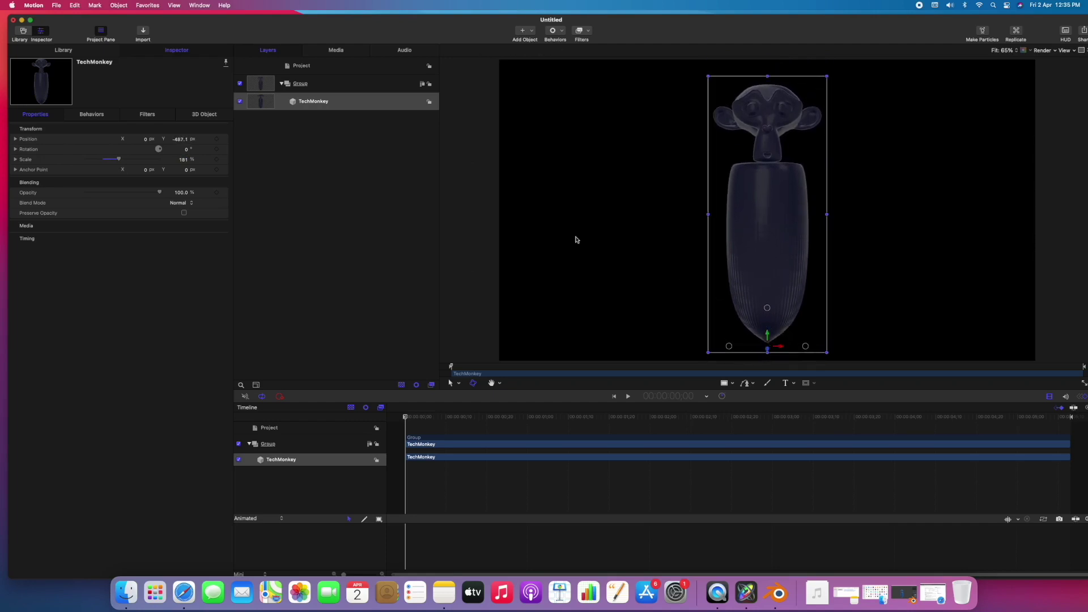
Step: Add a point light and switch the groups to 3D
{"action": "left_click", "coordinate": [532, 32]}
{"action": "left_click", "coordinate": [549, 66]}
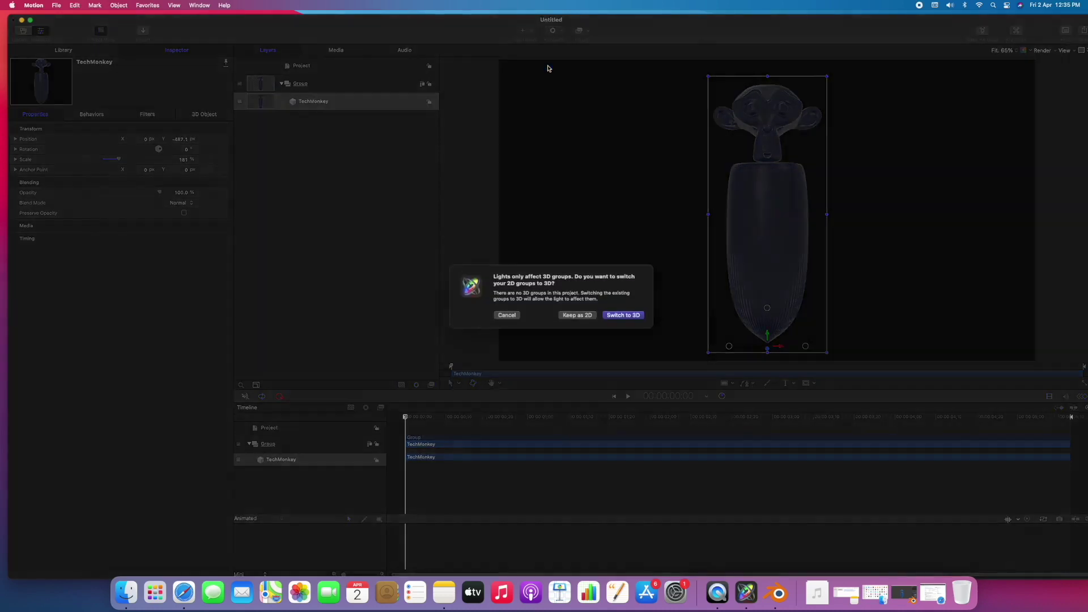
{"action": "key", "text": "Return"}
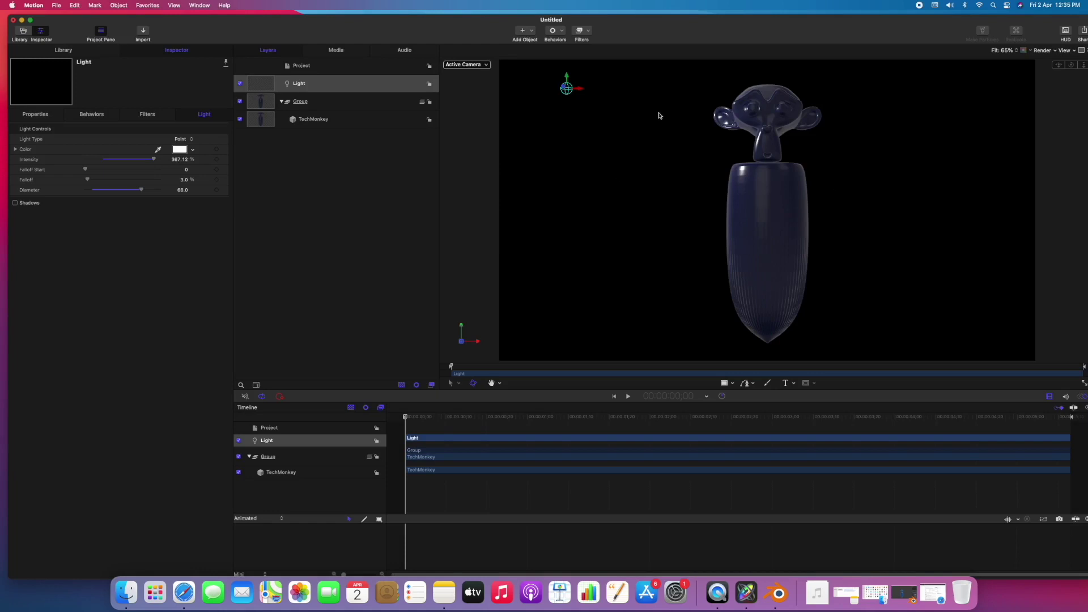
Step: Duplicate the light and place the two lights above the monkey's upper left and upper right
{"action": "right_click", "coordinate": [304, 88]}
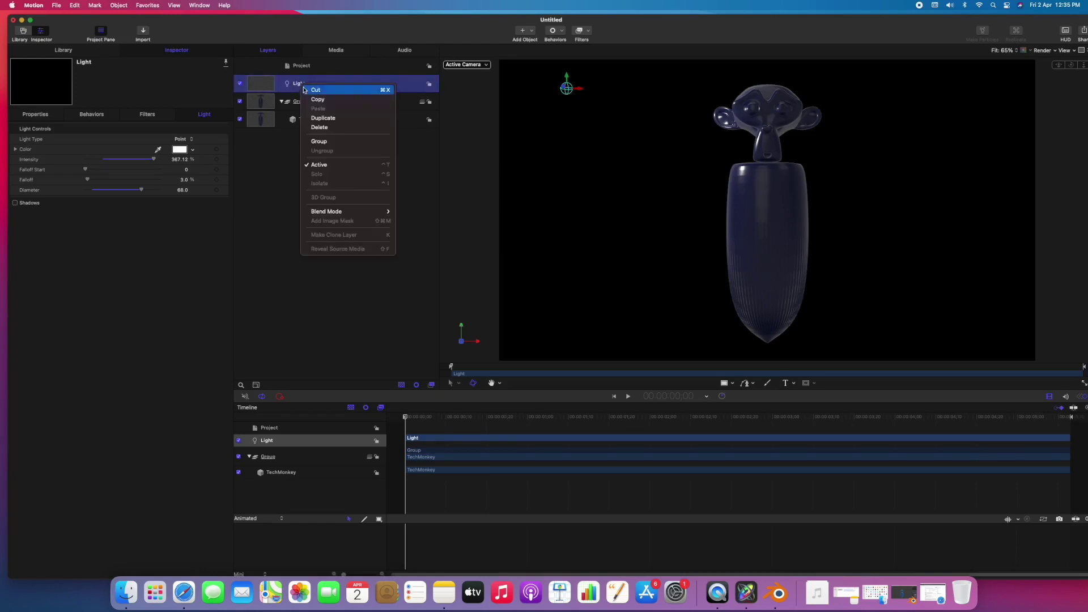
{"action": "left_click", "coordinate": [323, 118]}
{"action": "left_click_drag", "start_coordinate": [584, 88], "coordinate": [894, 88]}
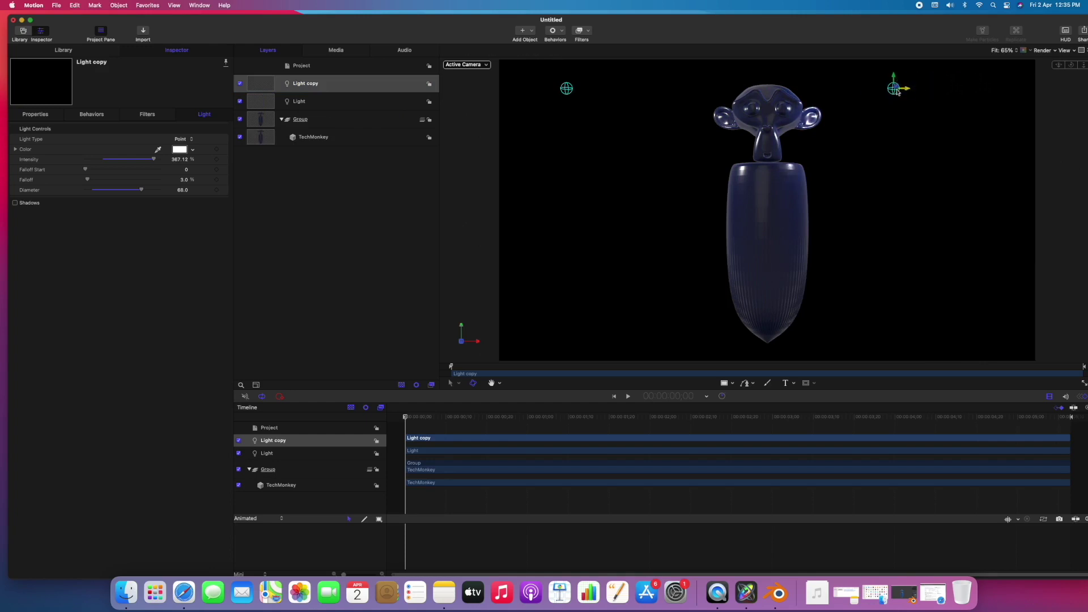
{"action": "left_click", "coordinate": [567, 89]}
{"action": "left_click_drag", "start_coordinate": [567, 89], "coordinate": [632, 89]}
{"action": "left_click", "coordinate": [920, 166]}
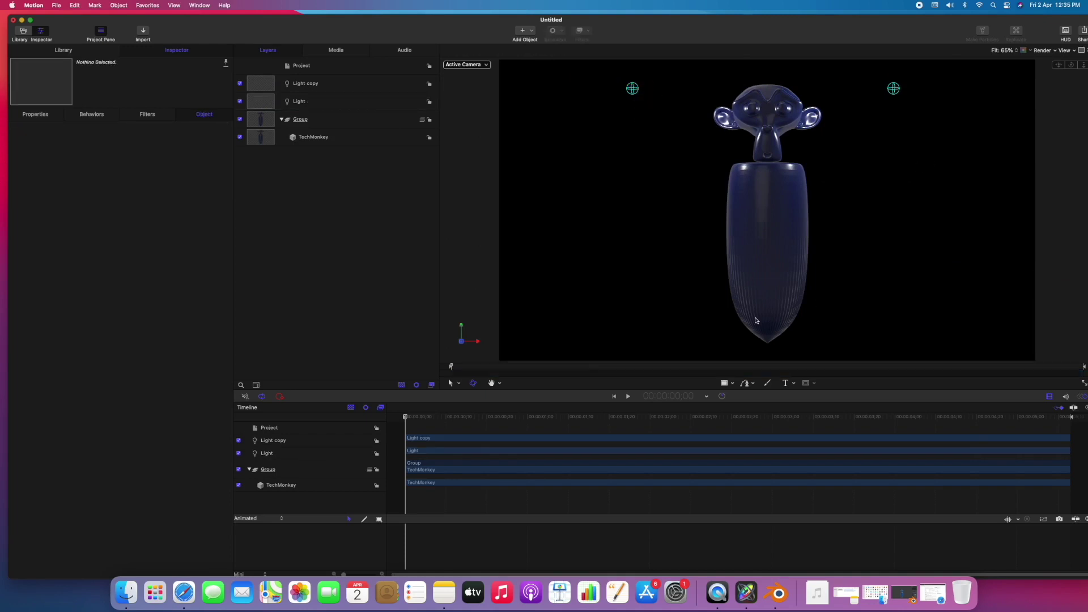
Step: Select TechMonkey and expose its separate rotation values, keeping Y at 0° at the start
{"action": "left_click", "coordinate": [768, 197]}
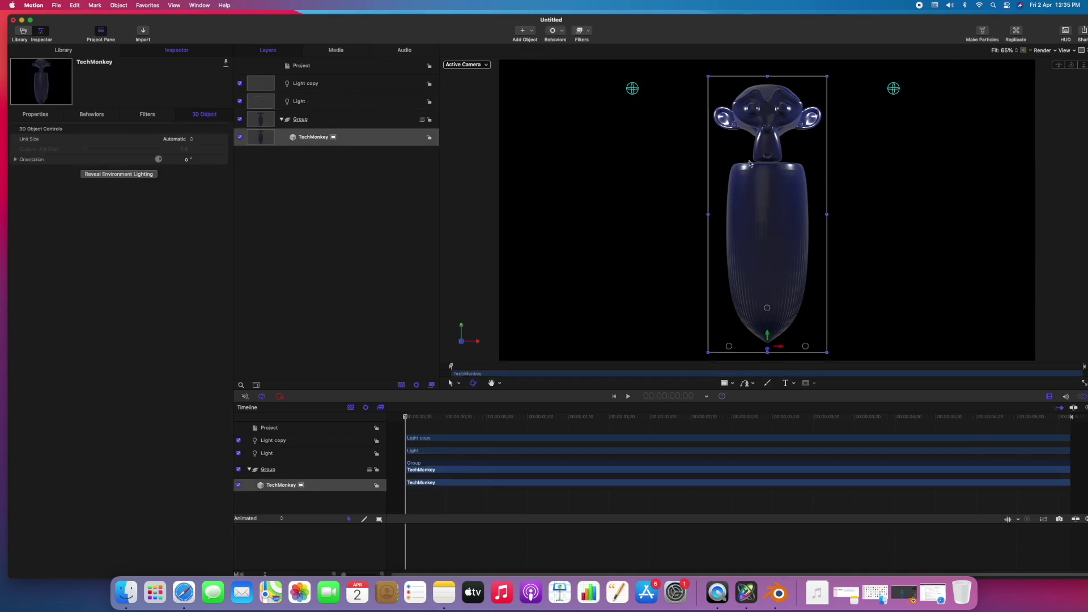
{"action": "left_click", "coordinate": [44, 117]}
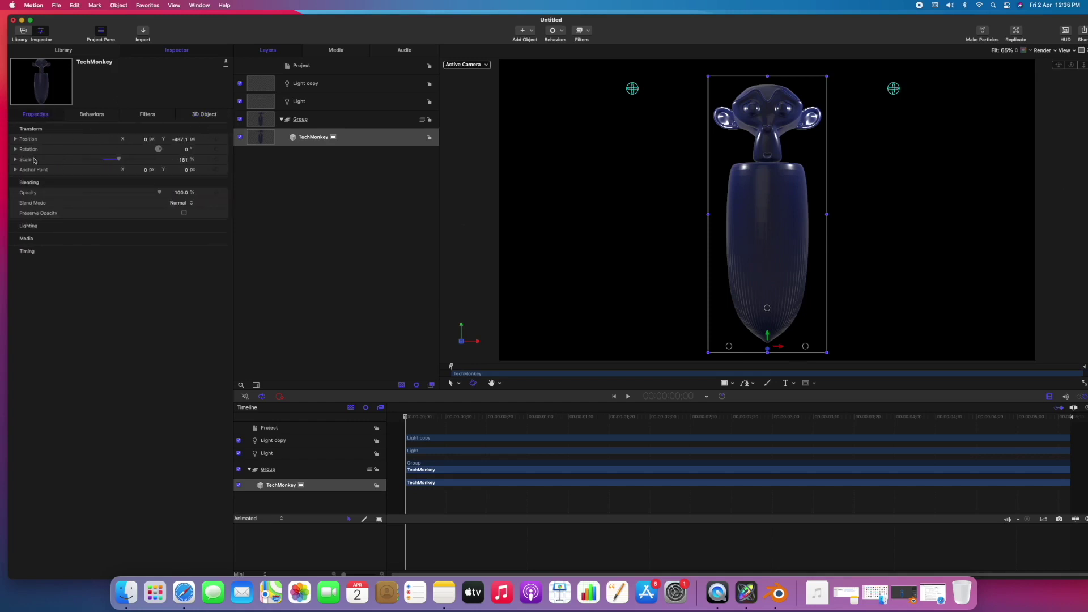
{"action": "left_click", "coordinate": [16, 149]}
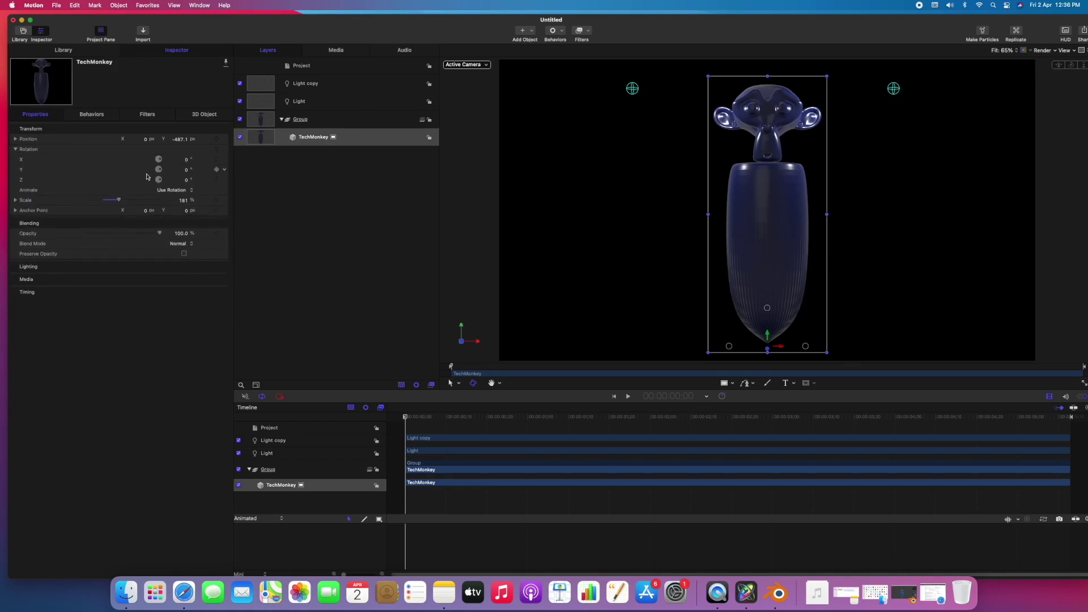
{"action": "left_click_drag", "start_coordinate": [187, 172], "coordinate": [164, 173]}
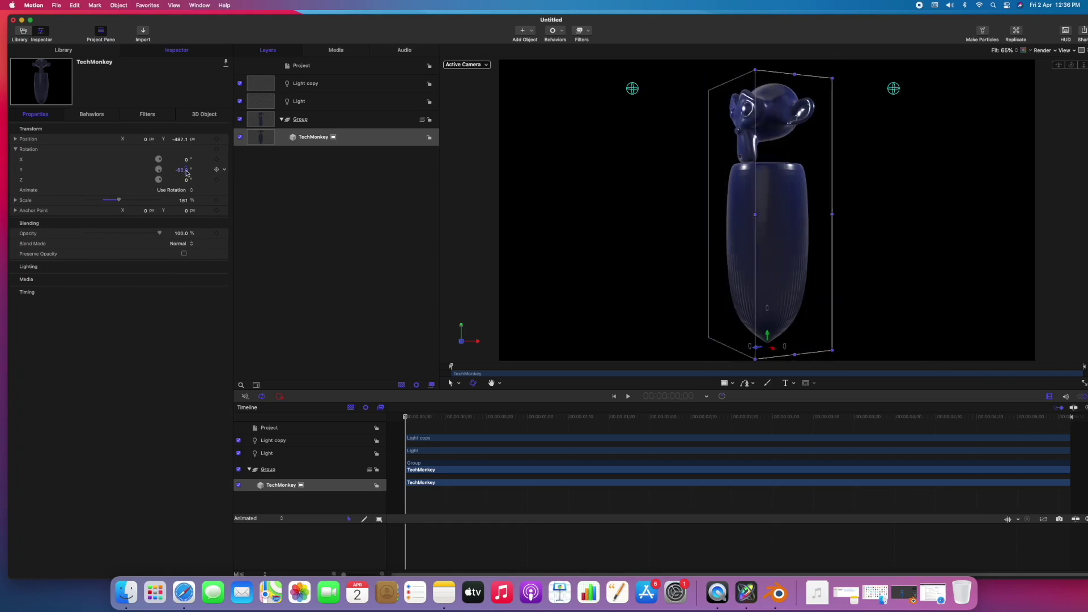
{"action": "key", "text": "super+z"}
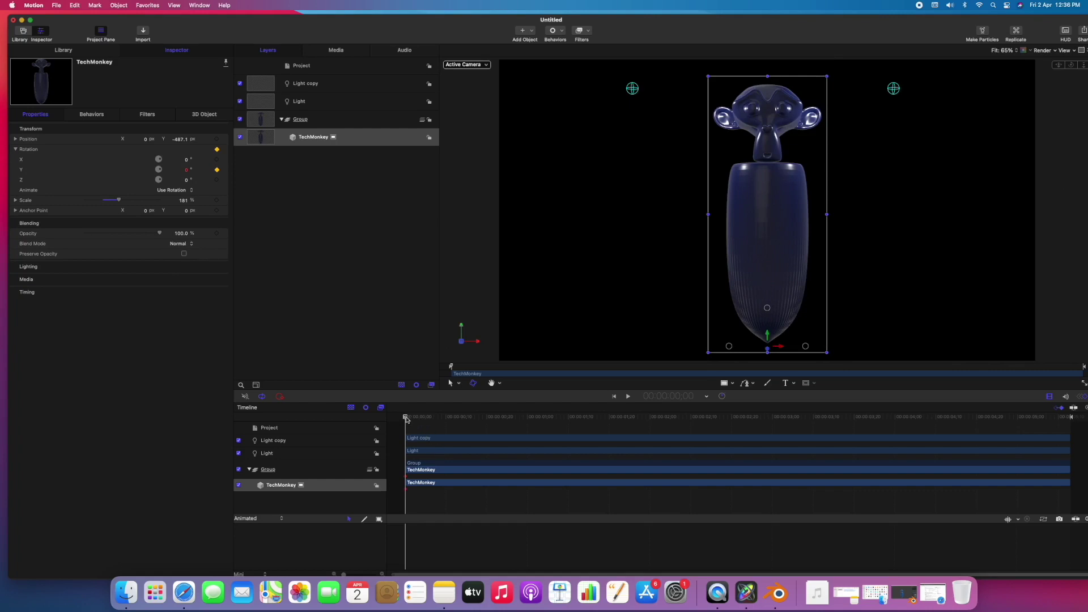
Step: Keyframe a 360° Y rotation at the clip's end and play the spin from the start
{"action": "left_click_drag", "start_coordinate": [406, 417], "coordinate": [1068, 417]}
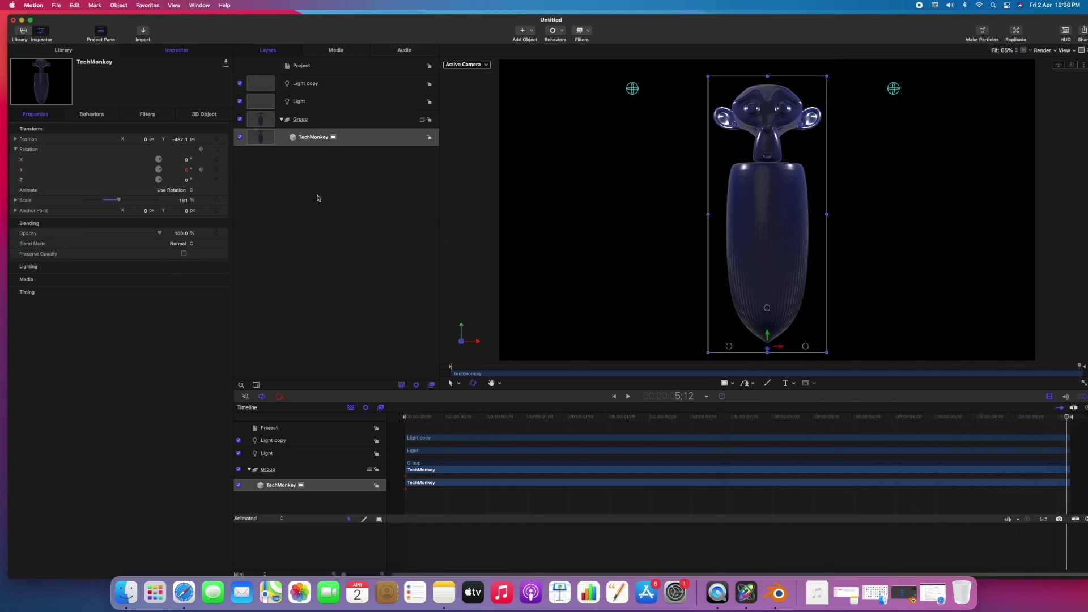
{"action": "left_click", "coordinate": [186, 171]}
{"action": "type", "text": "38"}
{"action": "type", "text": "0"}
{"action": "key", "text": "Return"}
{"action": "left_click", "coordinate": [403, 418]}
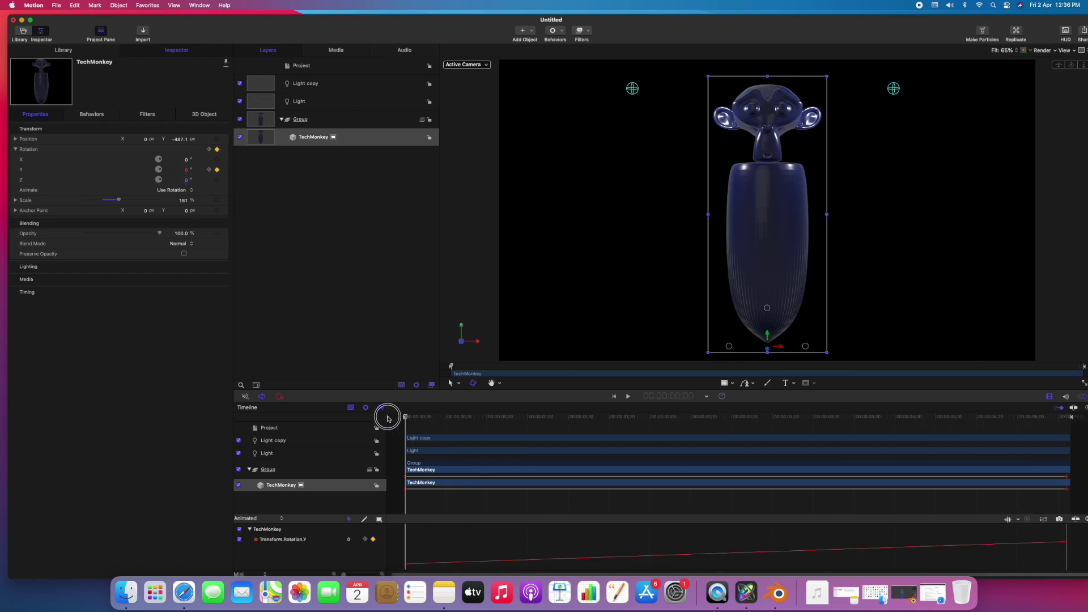
{"action": "left_click", "coordinate": [510, 329]}
{"action": "key", "text": "space"}
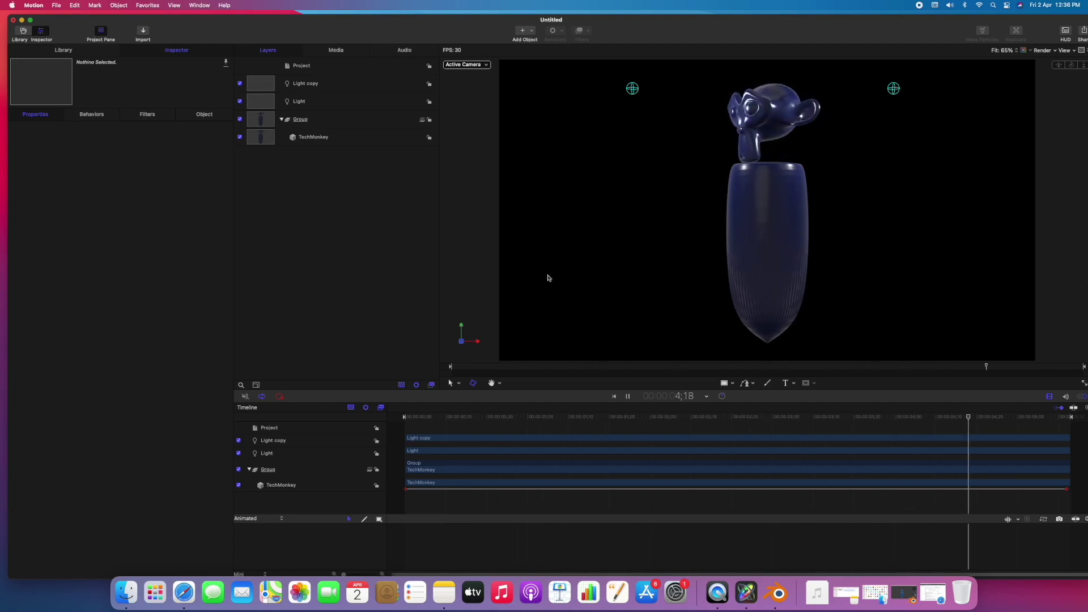
Step: Stop playback, jump to the clip's start, and add a Camera via Add Object
{"action": "key", "text": "space"}
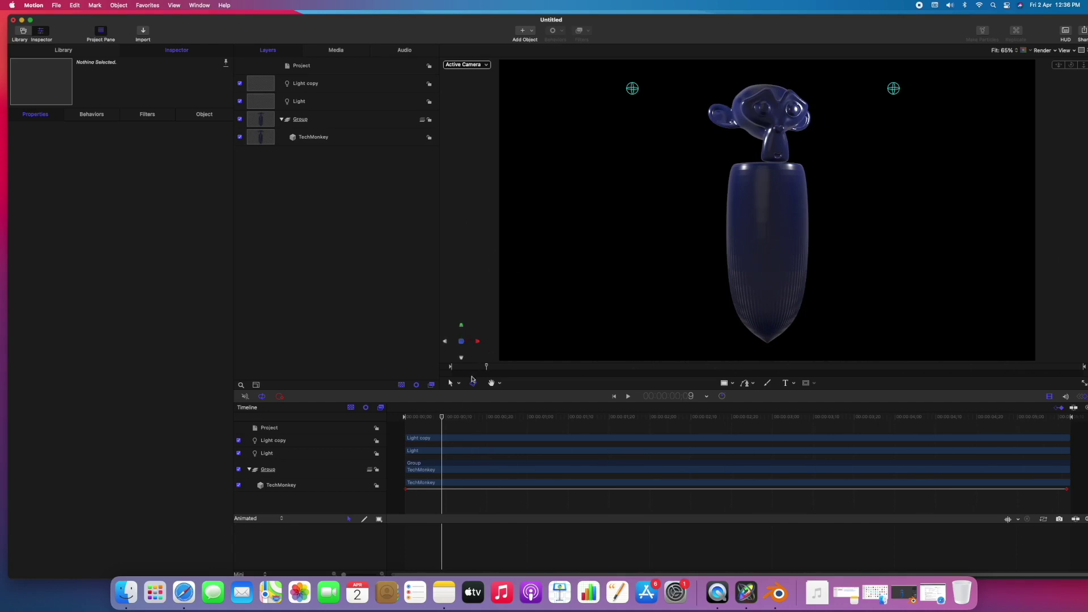
{"action": "key", "text": "Home"}
{"action": "left_click", "coordinate": [528, 32]}
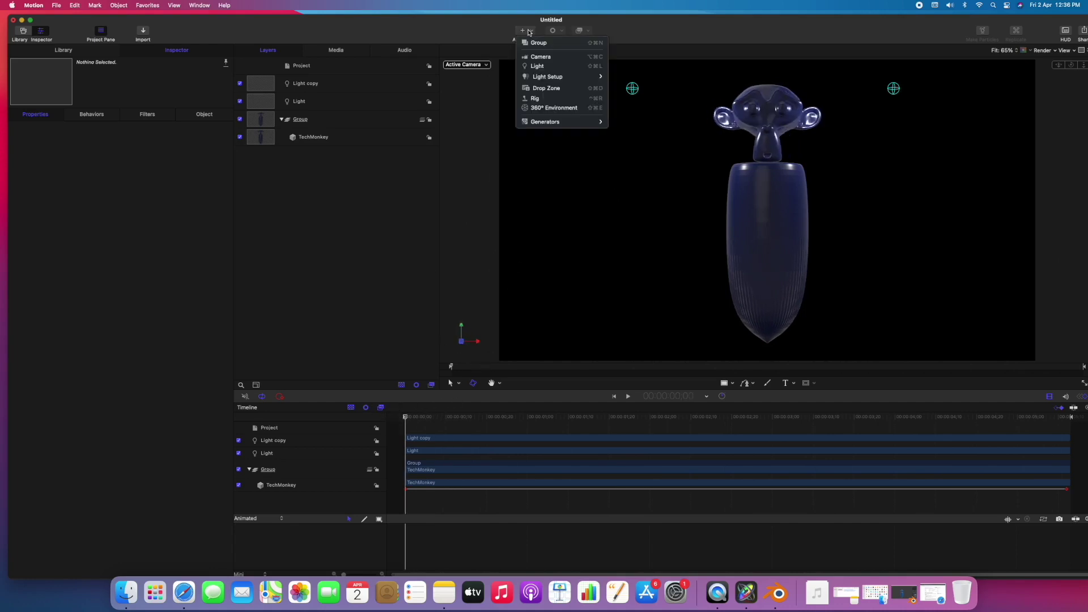
{"action": "left_click", "coordinate": [539, 57]}
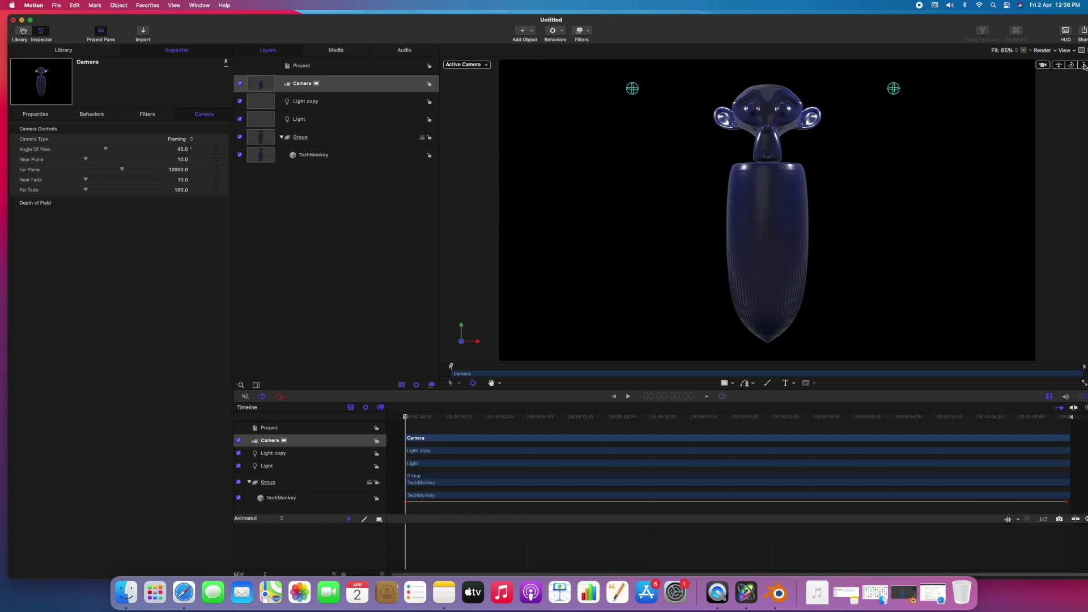
Step: Keyframe the camera's Position Z at about −1005 px at the clip's end
{"action": "left_click_drag", "start_coordinate": [1084, 66], "coordinate": [1083, 104]}
{"action": "double_click", "coordinate": [1058, 65]}
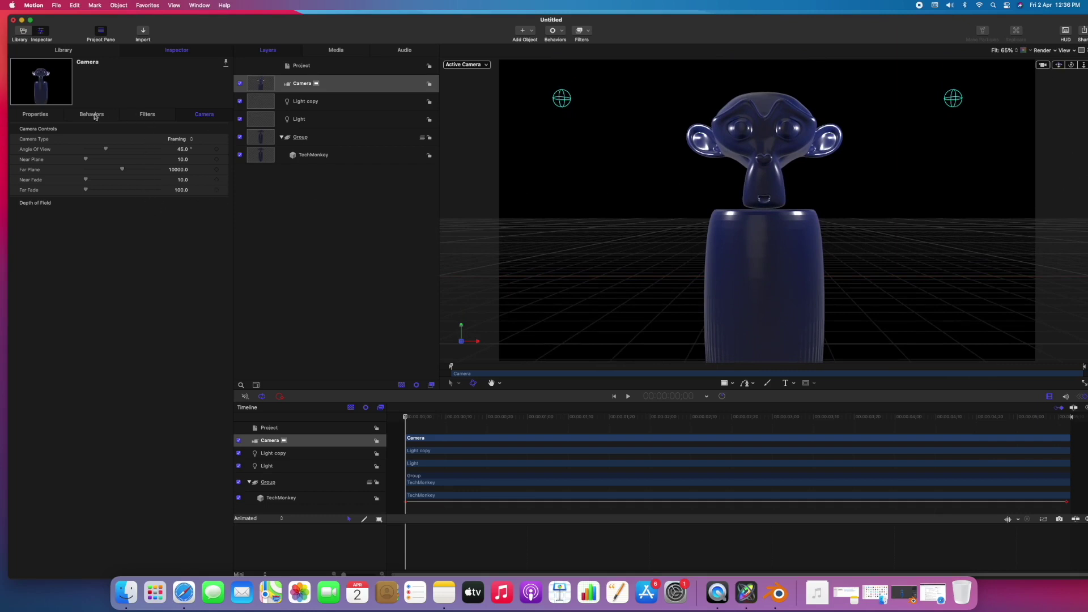
{"action": "left_click", "coordinate": [35, 115]}
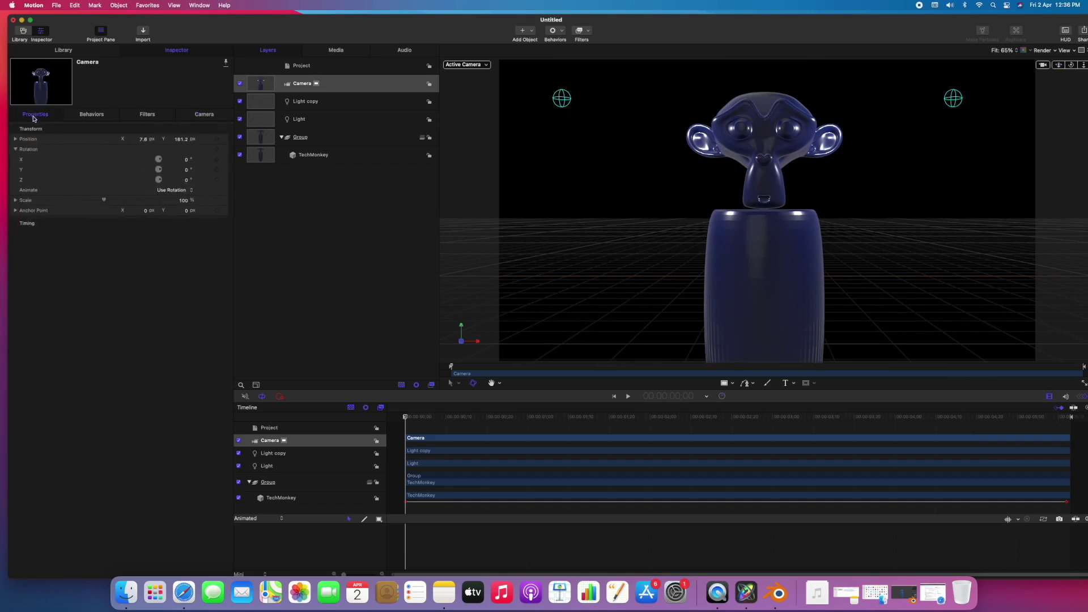
{"action": "left_click", "coordinate": [15, 149]}
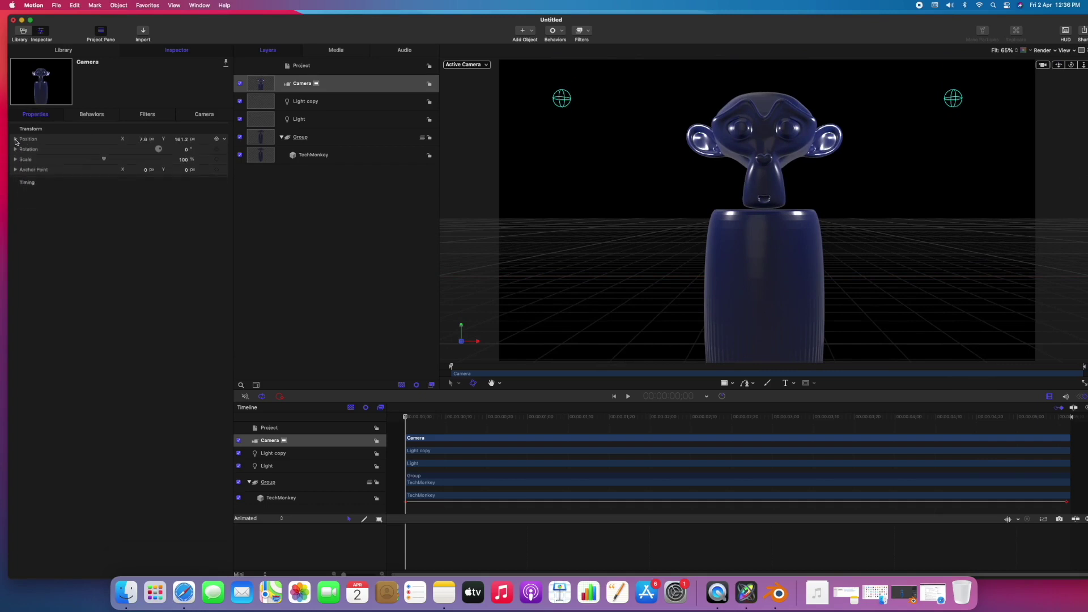
{"action": "left_click", "coordinate": [15, 140]}
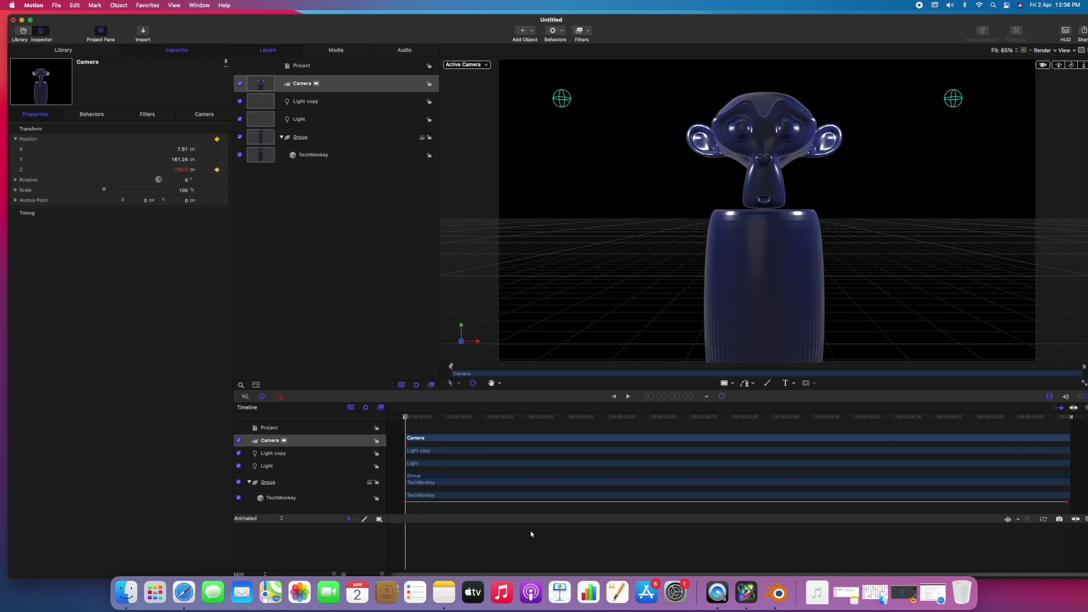
{"action": "left_click_drag", "start_coordinate": [449, 419], "coordinate": [1079, 408]}
{"action": "left_click_drag", "start_coordinate": [181, 173], "coordinate": [113, 173]}
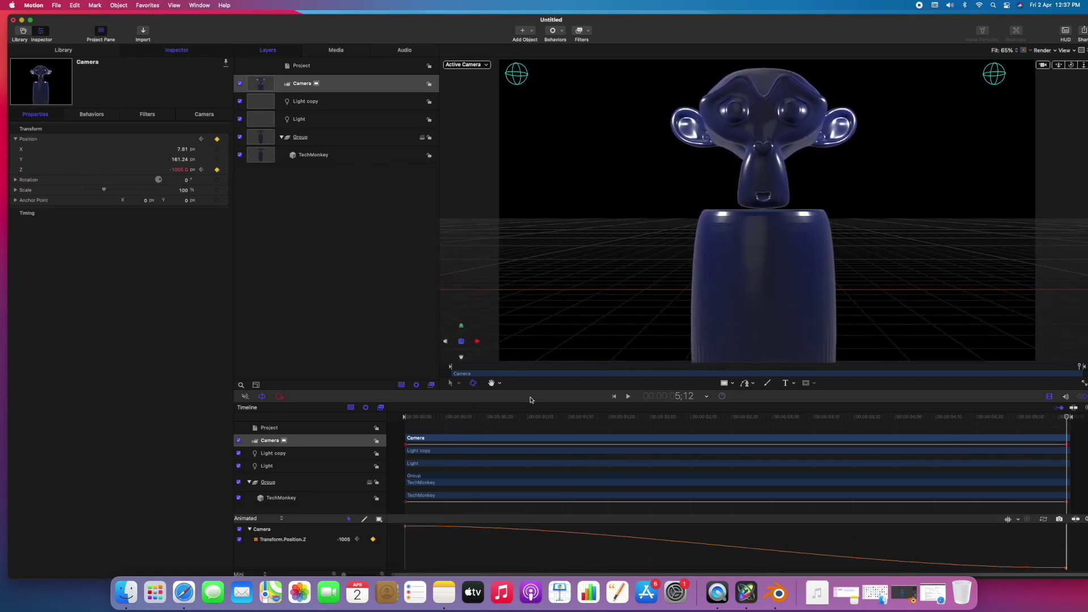
{"action": "left_click", "coordinate": [385, 419]}
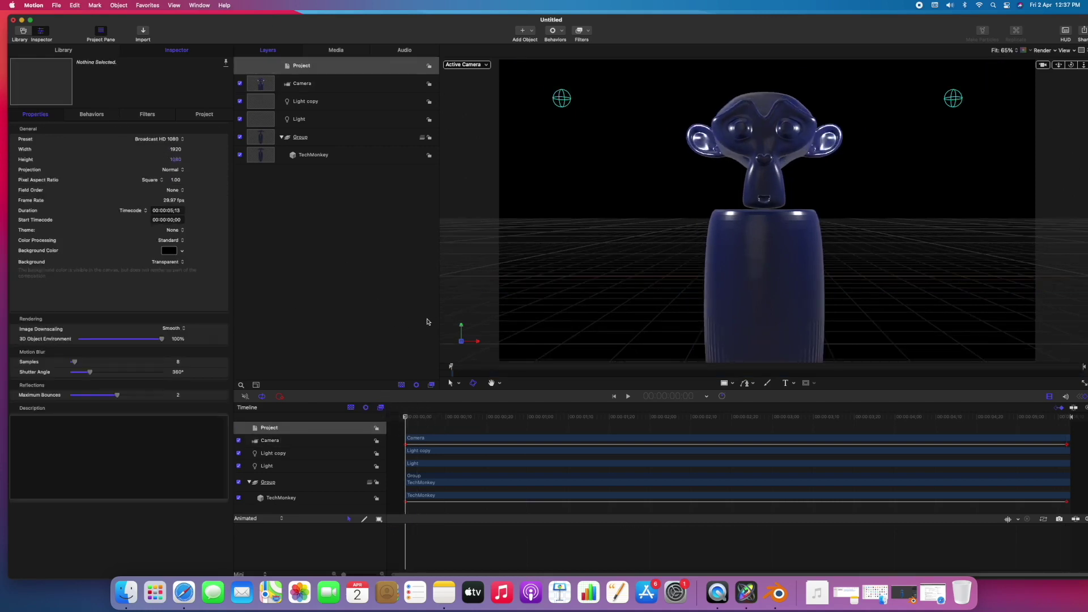
Step: Set the camera's starting Position Z to about −67 px and play the zoom-in
{"action": "left_click", "coordinate": [299, 85]}
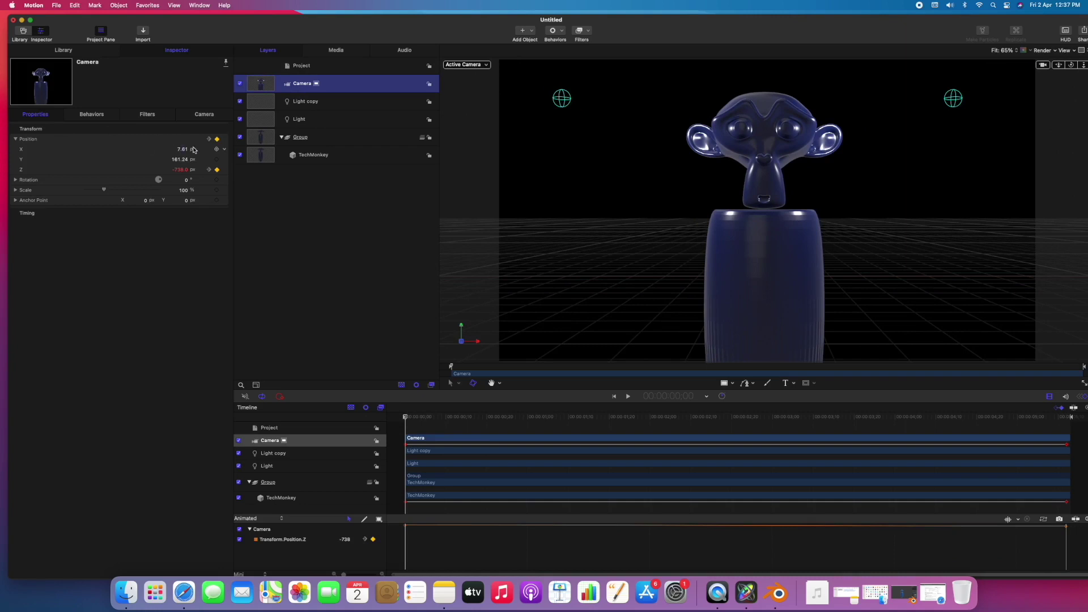
{"action": "left_click_drag", "start_coordinate": [183, 173], "coordinate": [235, 173]}
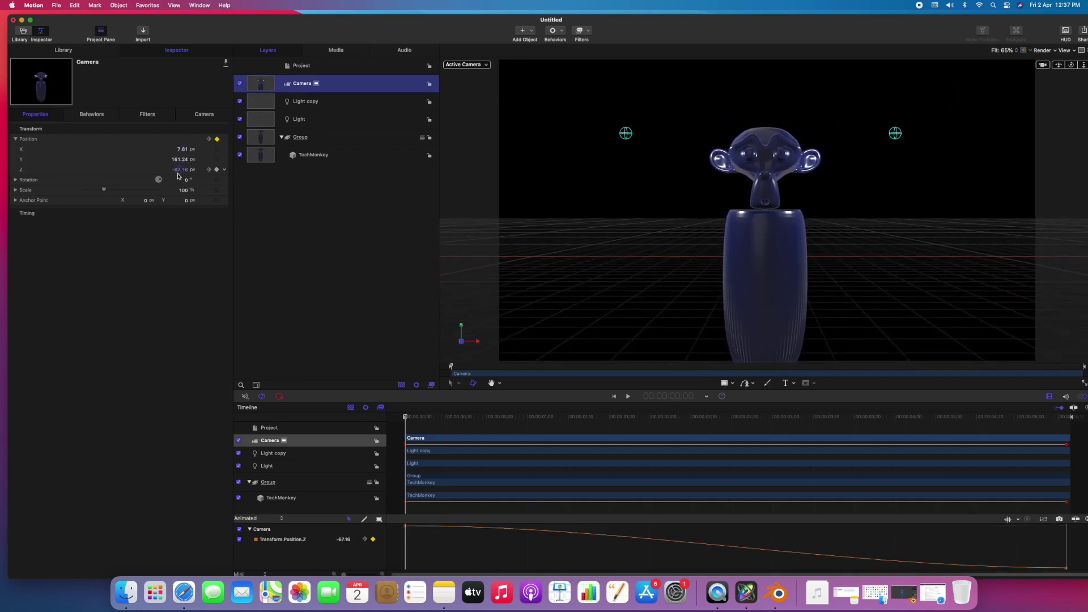
{"action": "left_click", "coordinate": [523, 557]}
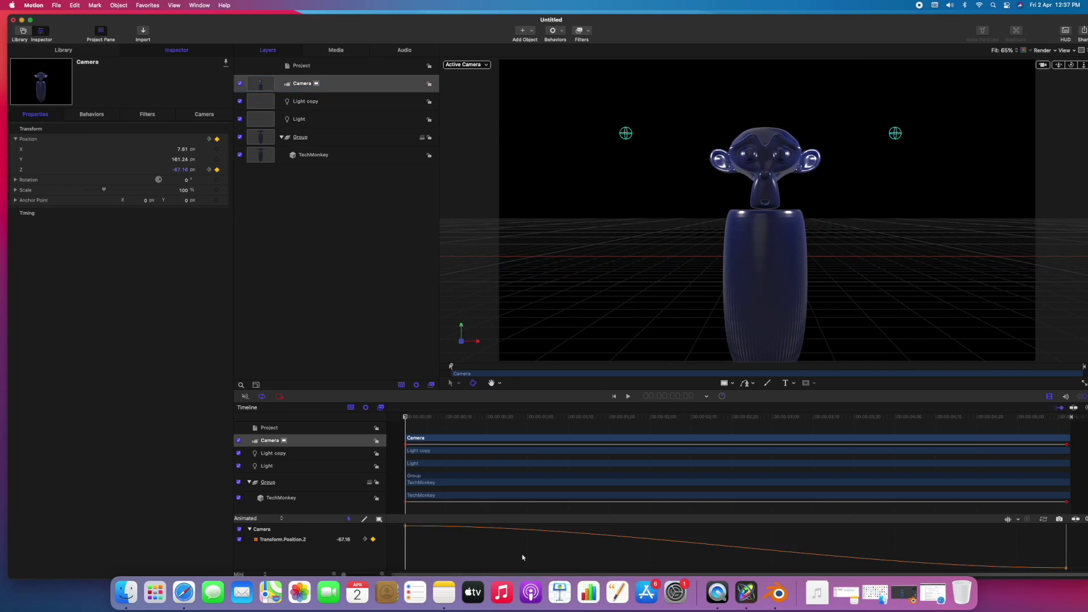
{"action": "key", "text": "space"}
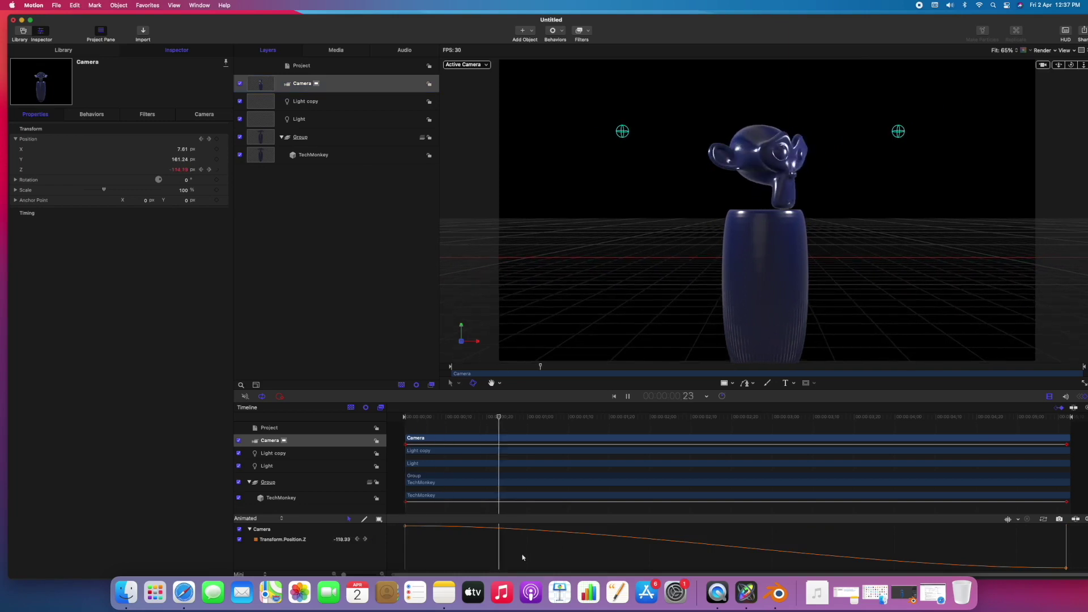